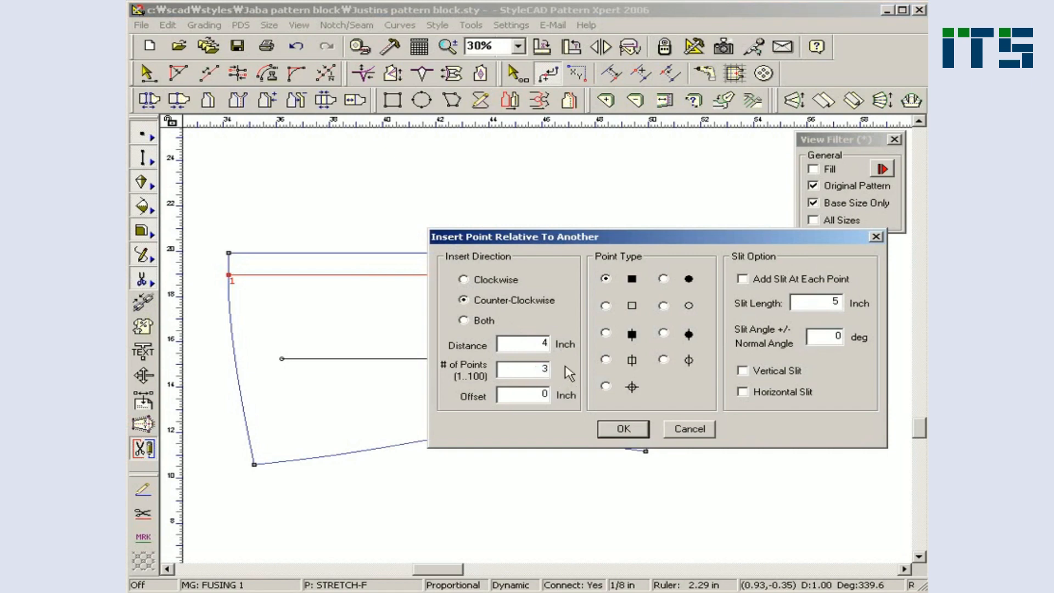
Step: Insert three points relative to the reference point, spaced 4 inches apart counter-clockwise with 0 offset, along the horizontal line spanning the three pieces
{"action": "left_click", "coordinate": [623, 429]}
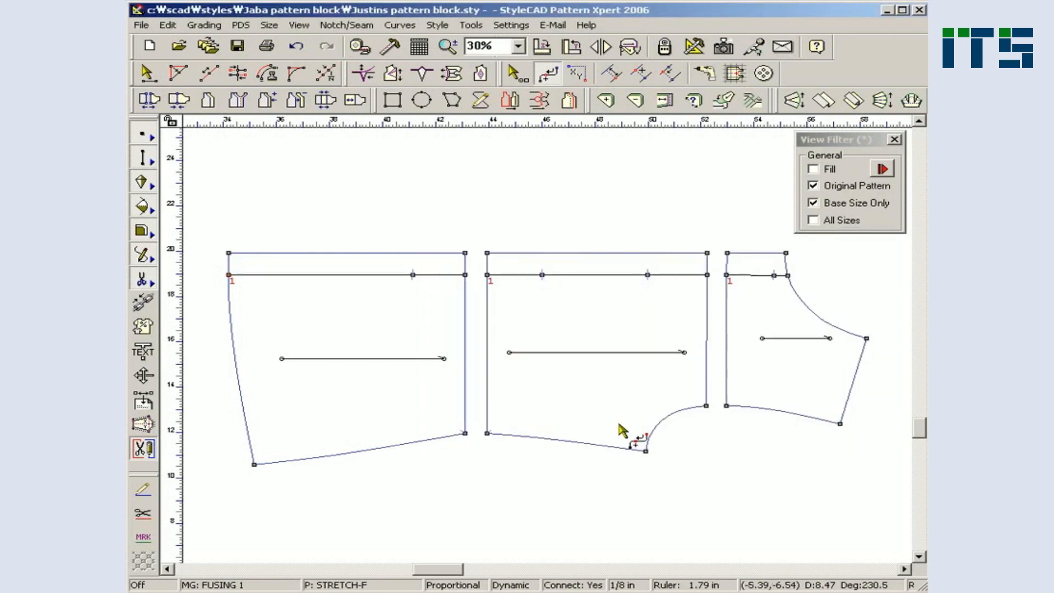
{"action": "left_click", "coordinate": [554, 76]}
{"action": "left_click", "coordinate": [552, 77]}
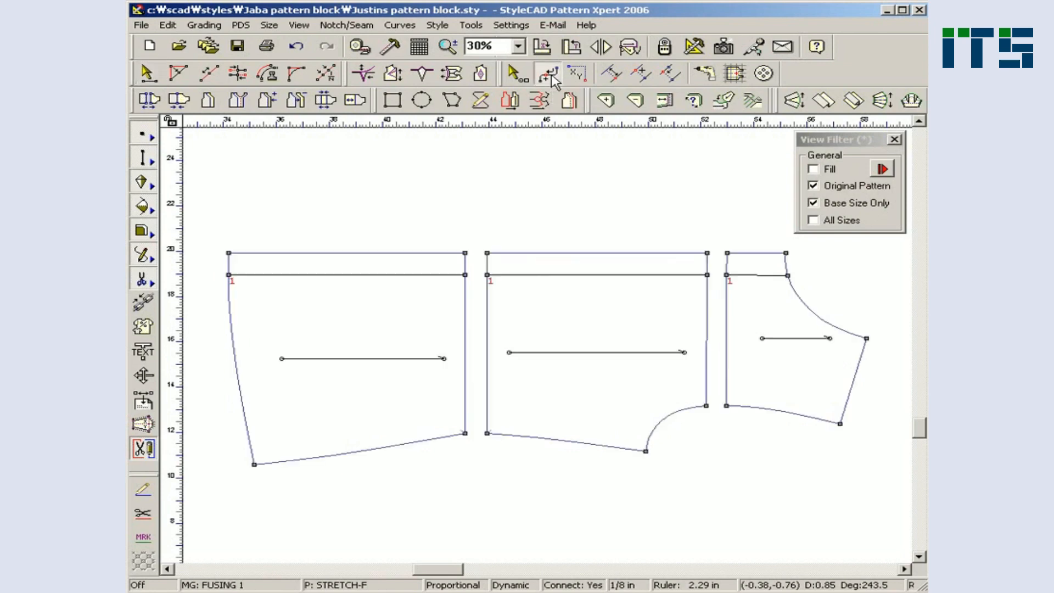
Step: Divide the horizontal line across the three pieces, from the left piece's point to the right piece's point, into 3 divisions with notch-type points
{"action": "left_click", "coordinate": [327, 74]}
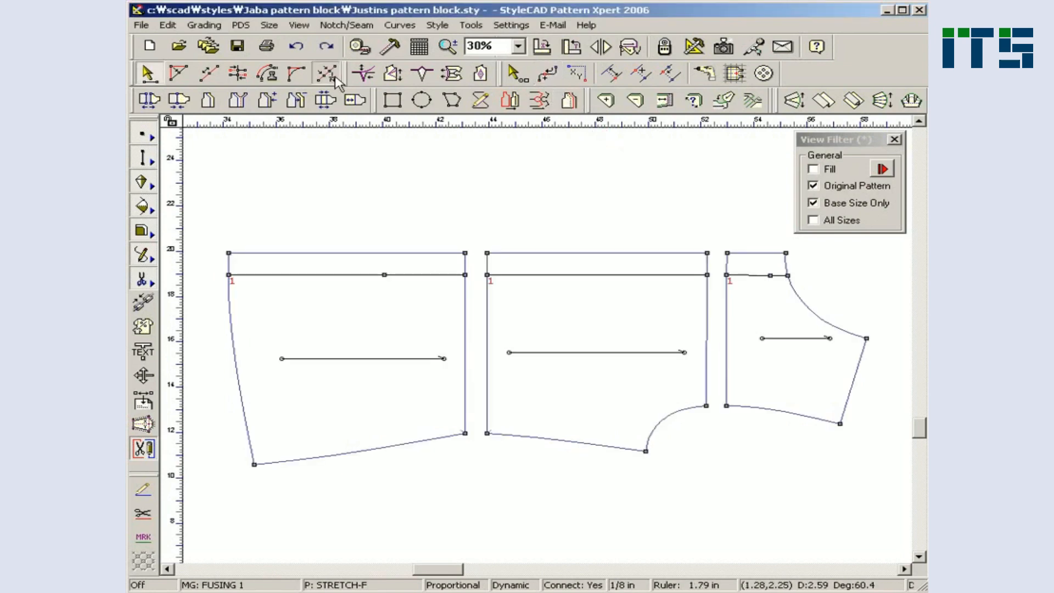
{"action": "left_click_drag", "start_coordinate": [404, 263], "coordinate": [429, 289]}
{"action": "left_click_drag", "start_coordinate": [523, 263], "coordinate": [571, 294]}
{"action": "left_click_drag", "start_coordinate": [743, 267], "coordinate": [755, 287]}
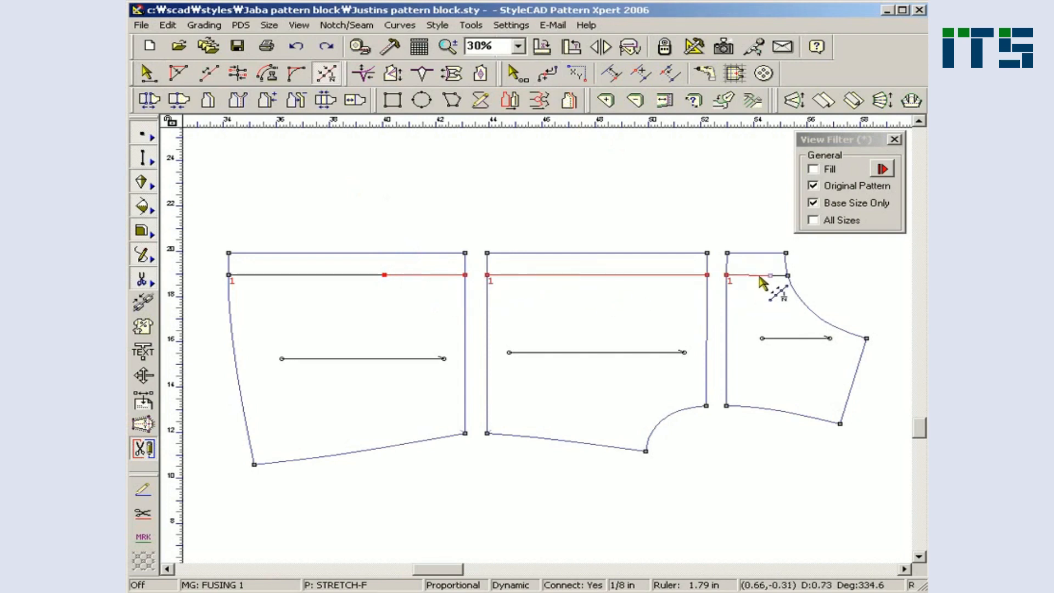
{"action": "right_click", "coordinate": [761, 281]}
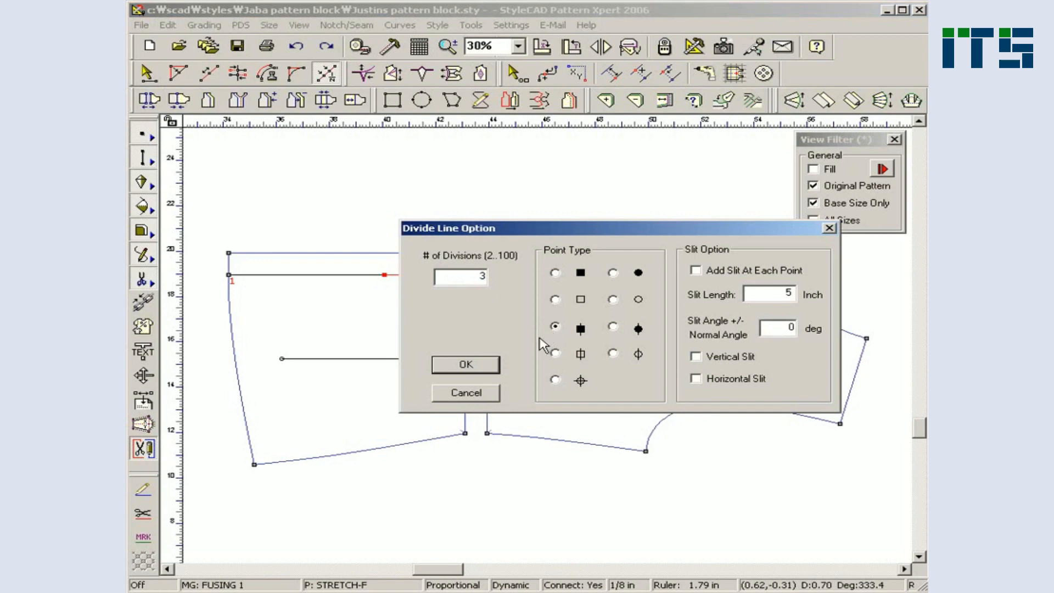
{"action": "left_click", "coordinate": [466, 364]}
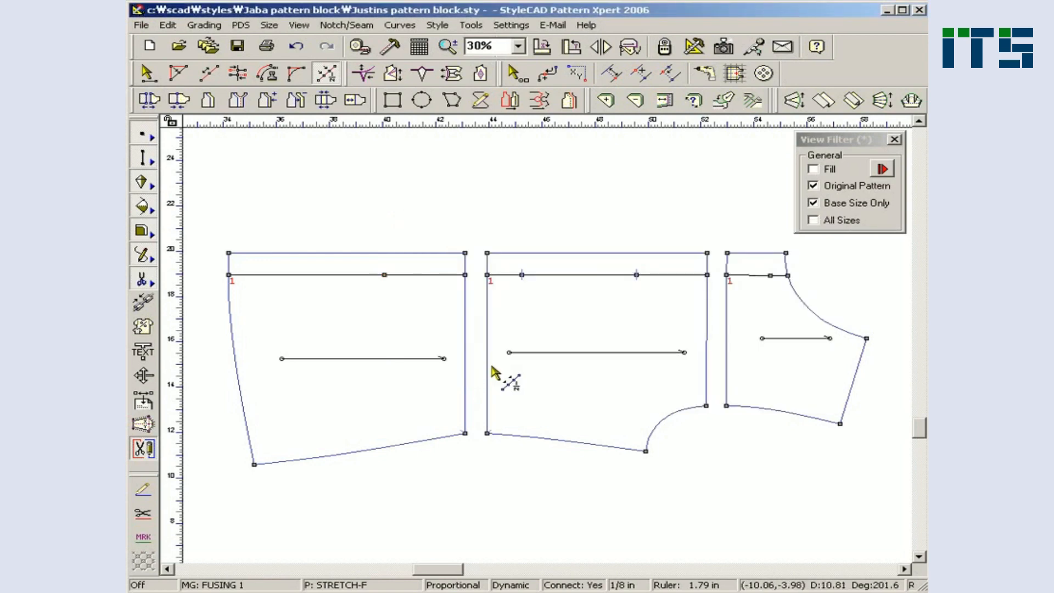
{"action": "key", "text": "Escape"}
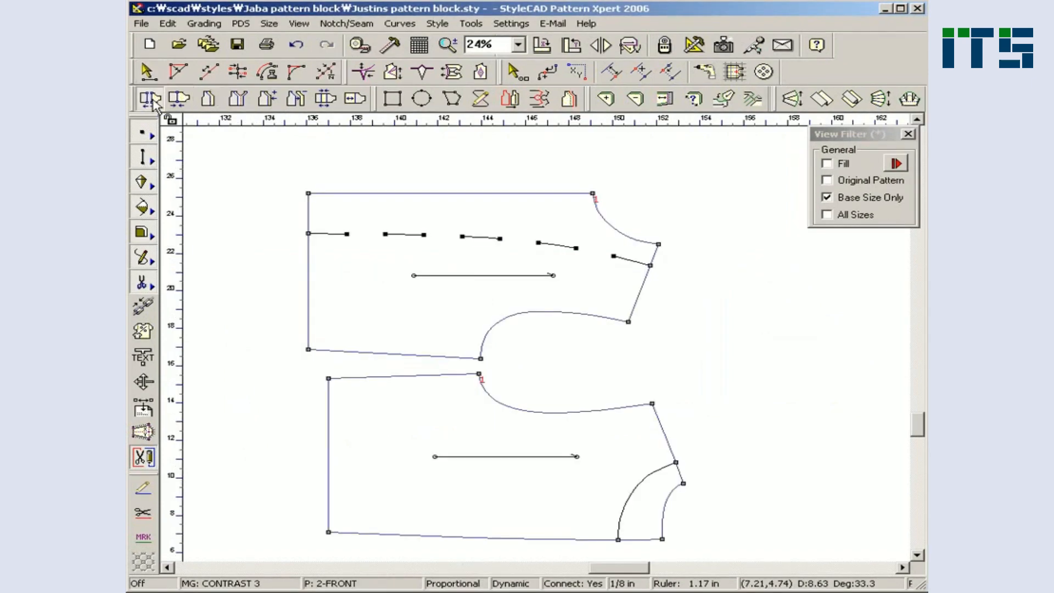
Step: Split the neck section off the back piece along its curved internal line
{"action": "left_click", "coordinate": [154, 103]}
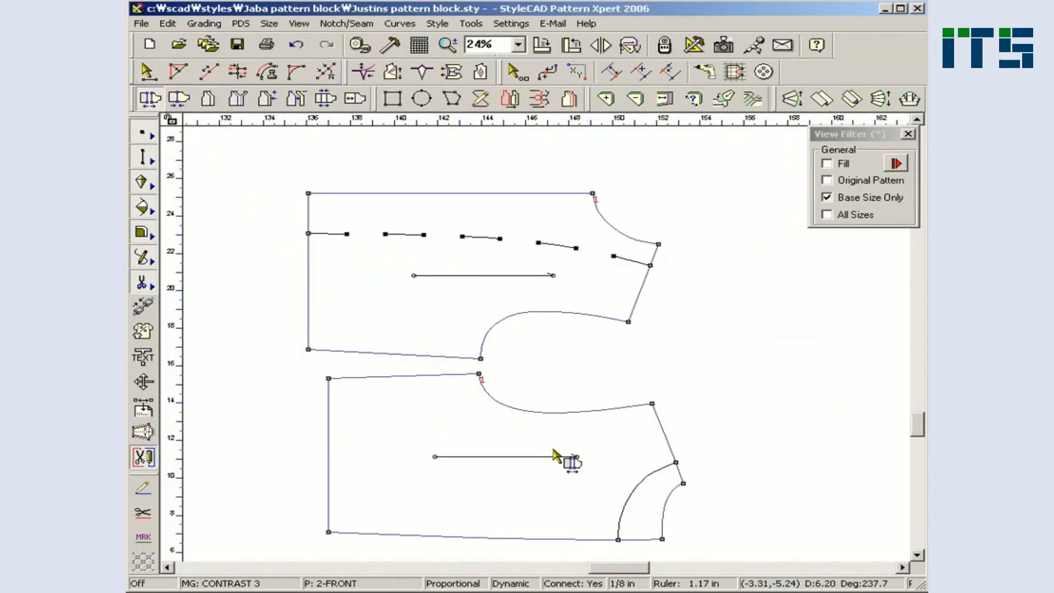
{"action": "left_click", "coordinate": [652, 508]}
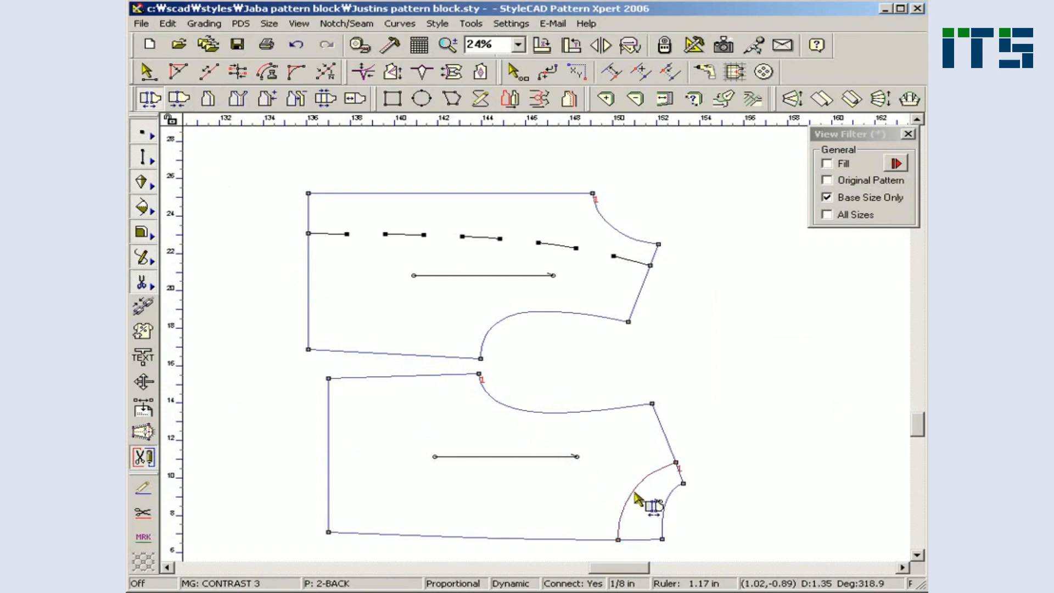
{"action": "left_click", "coordinate": [636, 499]}
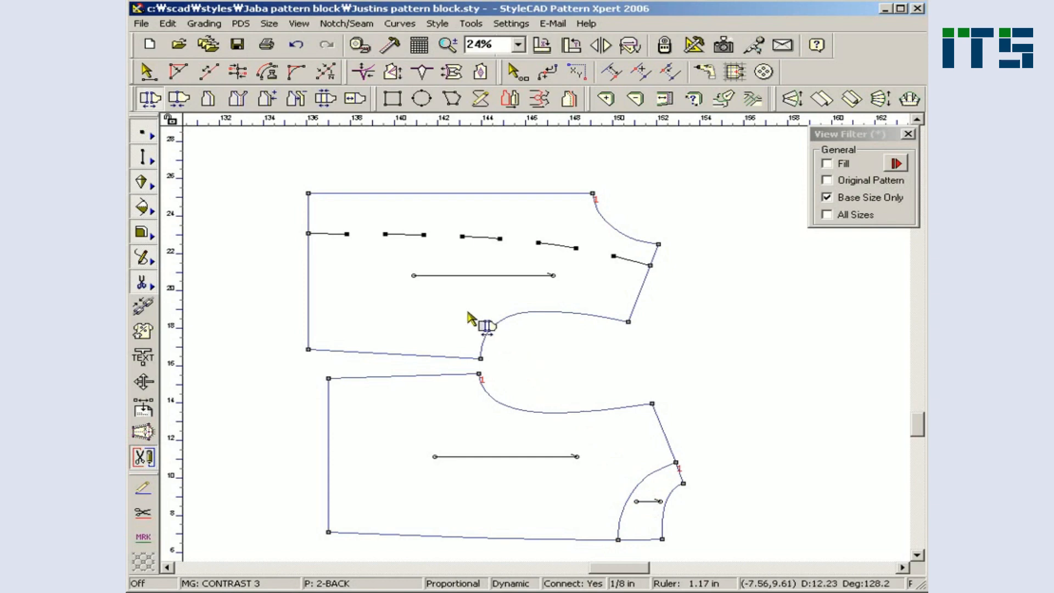
Step: Split the front piece along its five internal line segments, and move the split-off front and back neck sections clear of their bodies
{"action": "left_click_drag", "start_coordinate": [333, 221], "coordinate": [481, 253]}
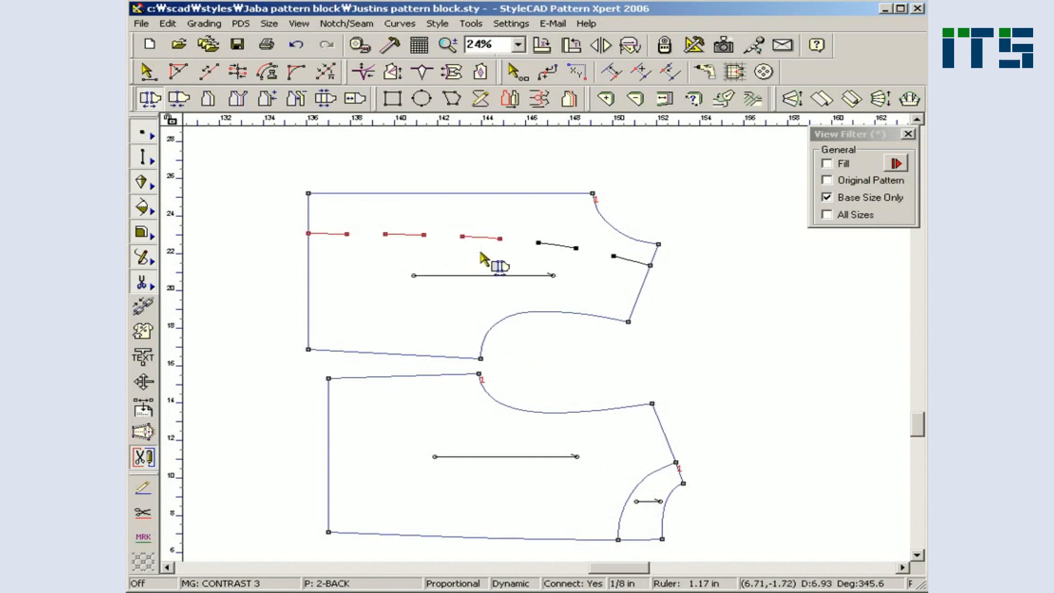
{"action": "left_click_drag", "start_coordinate": [560, 241], "coordinate": [640, 278]}
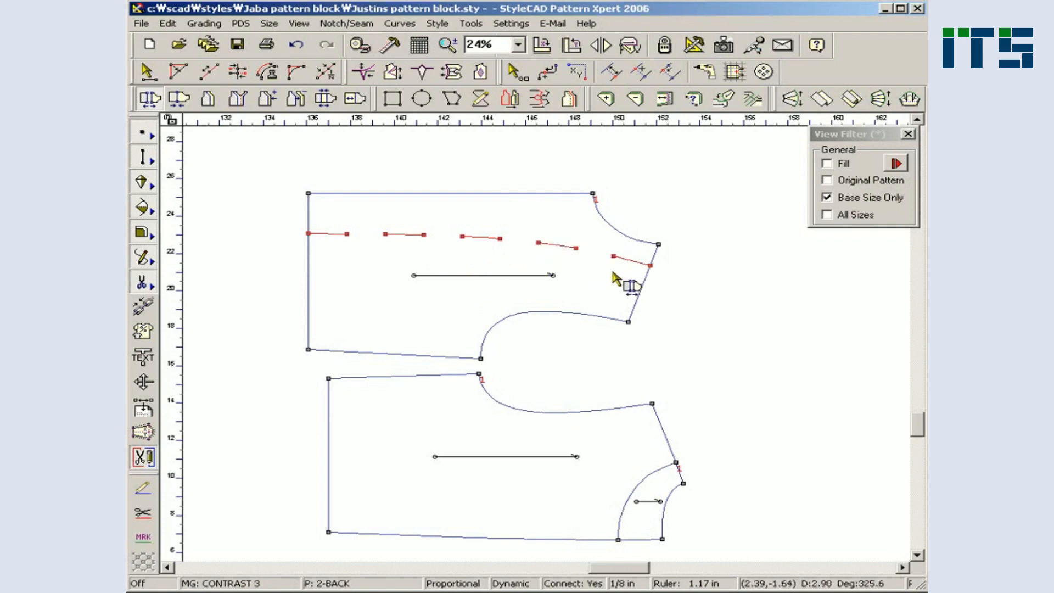
{"action": "right_click", "coordinate": [552, 246]}
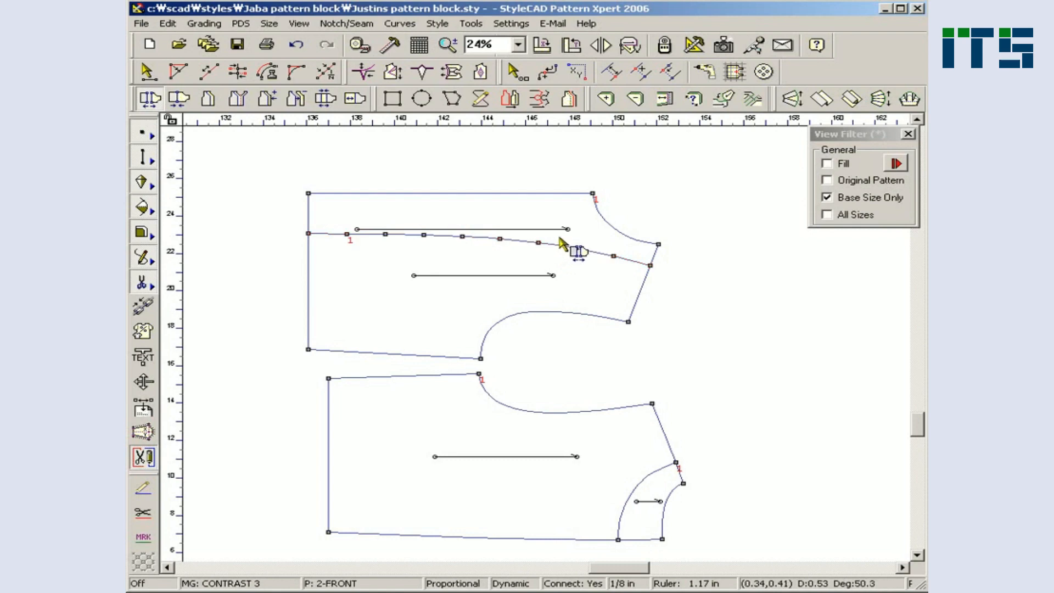
{"action": "left_click_drag", "start_coordinate": [577, 233], "coordinate": [572, 196]}
{"action": "left_click_drag", "start_coordinate": [646, 490], "coordinate": [704, 494]}
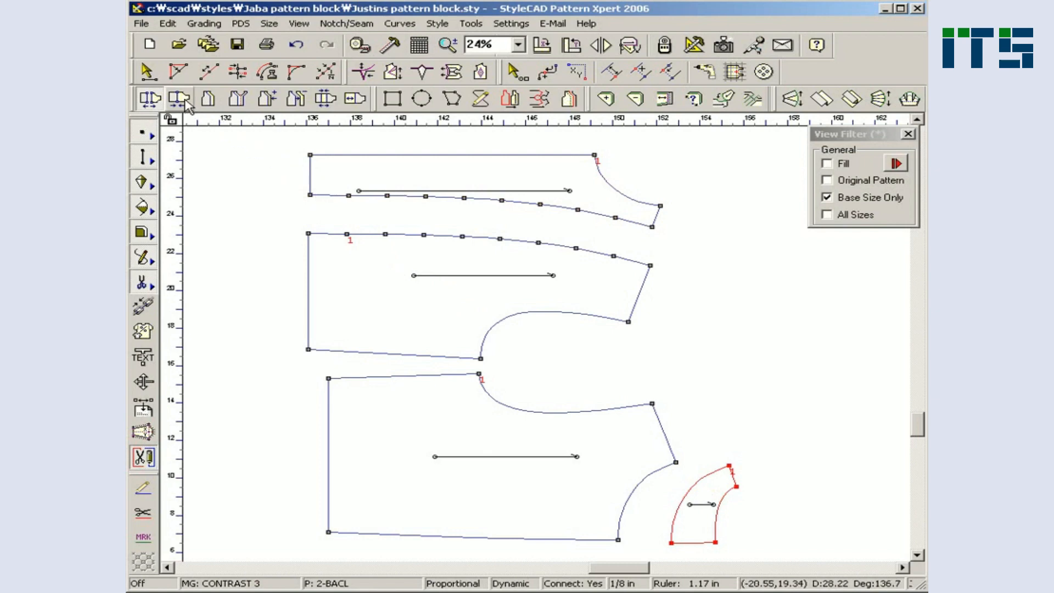
Step: Join the two front sections along their matching curved edges, without adjusting the joining side or filling narrow gaps
{"action": "left_click", "coordinate": [186, 100]}
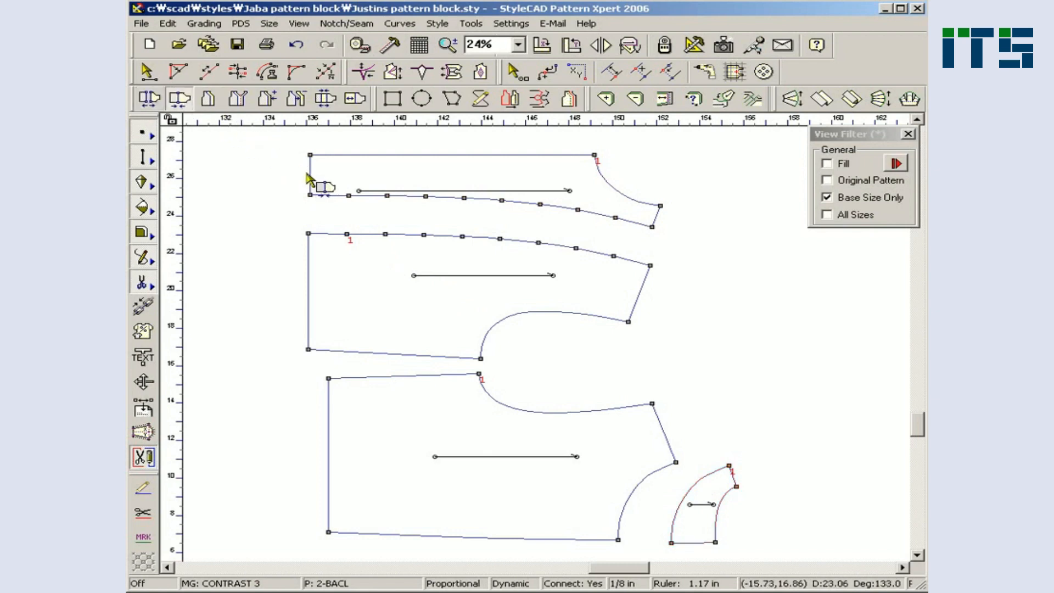
{"action": "left_click_drag", "start_coordinate": [324, 188], "coordinate": [484, 256]}
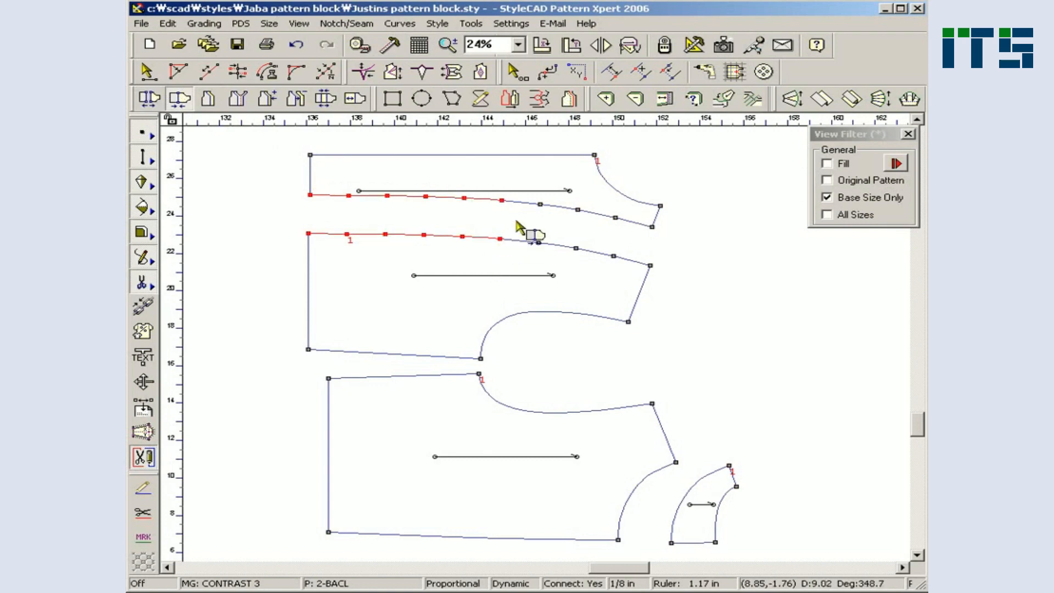
{"action": "left_click_drag", "start_coordinate": [526, 198], "coordinate": [624, 276]}
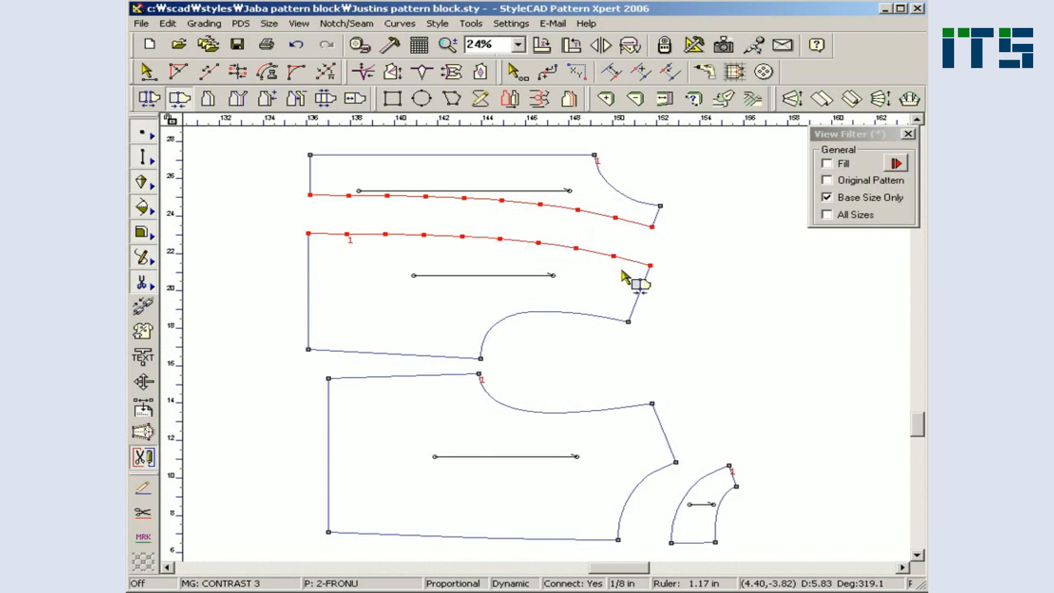
{"action": "left_click", "coordinate": [651, 267]}
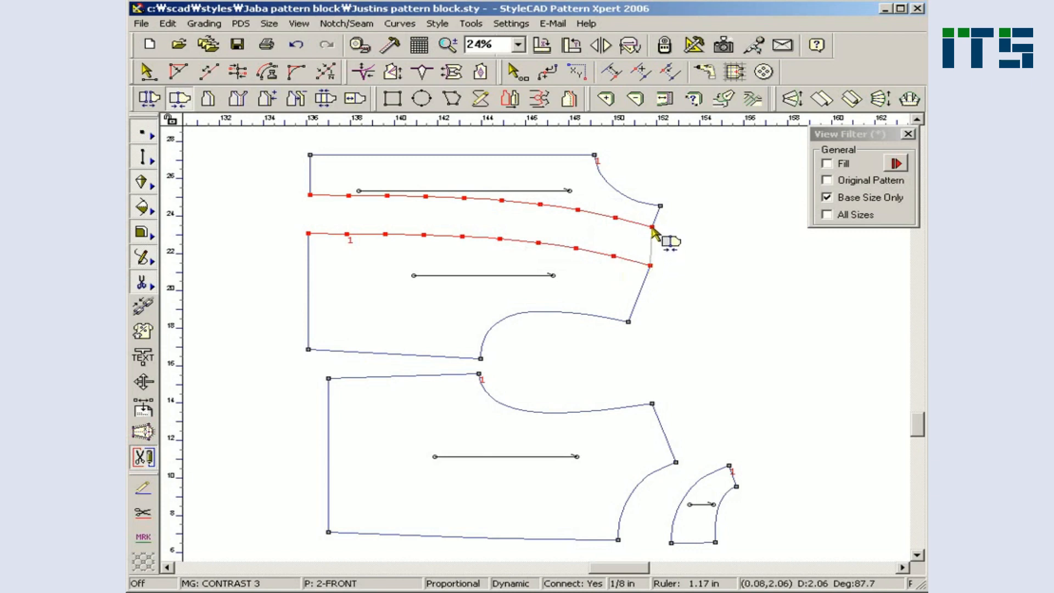
{"action": "left_click", "coordinate": [653, 227]}
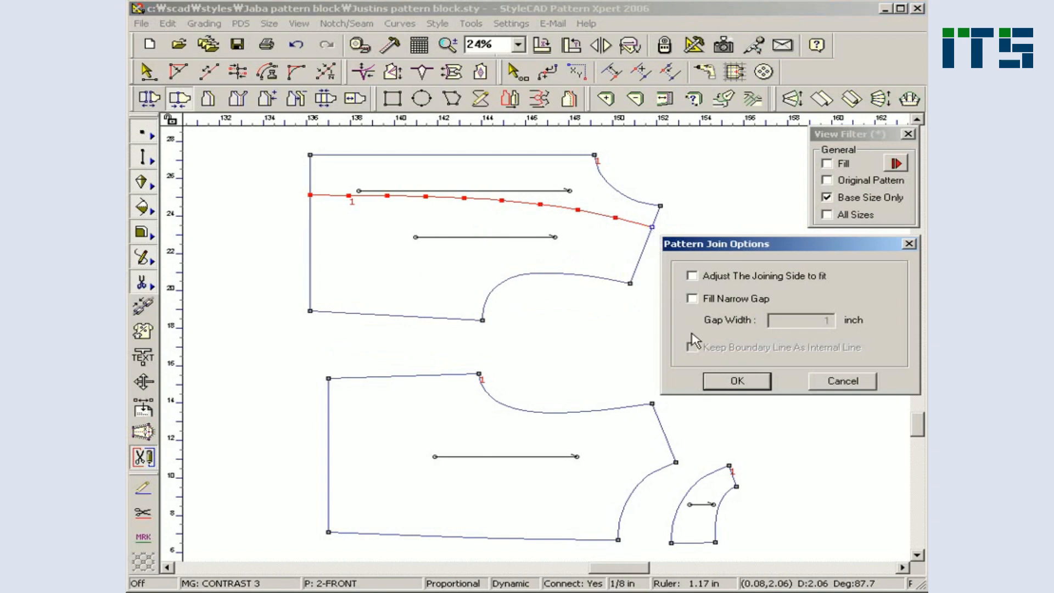
{"action": "left_click", "coordinate": [730, 381]}
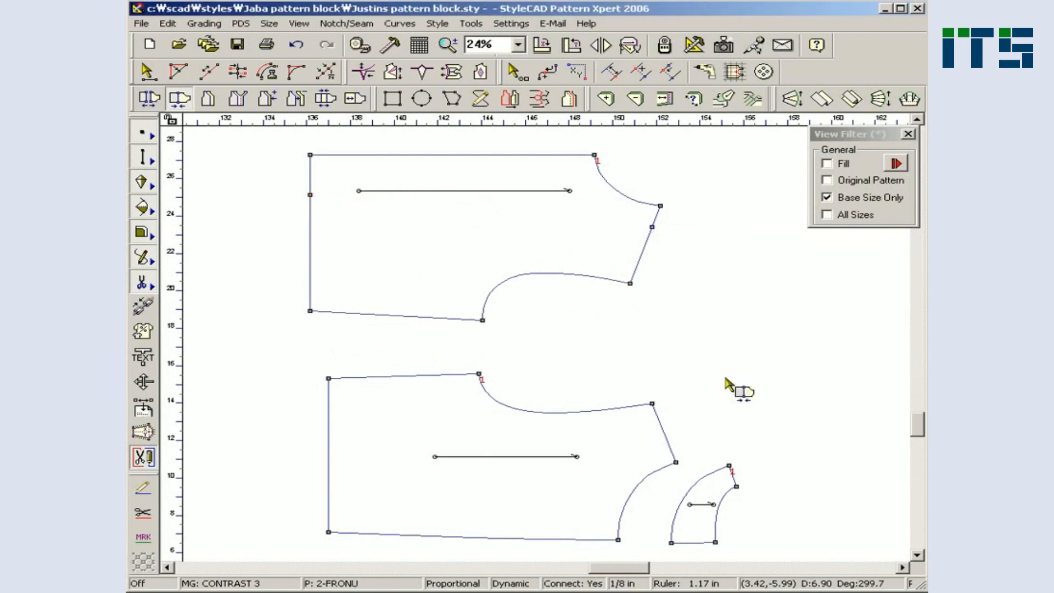
Step: Join the neck section to the back piece along their matching curves, without side adjustment or gap filling
{"action": "left_click_drag", "start_coordinate": [615, 485], "coordinate": [694, 525]}
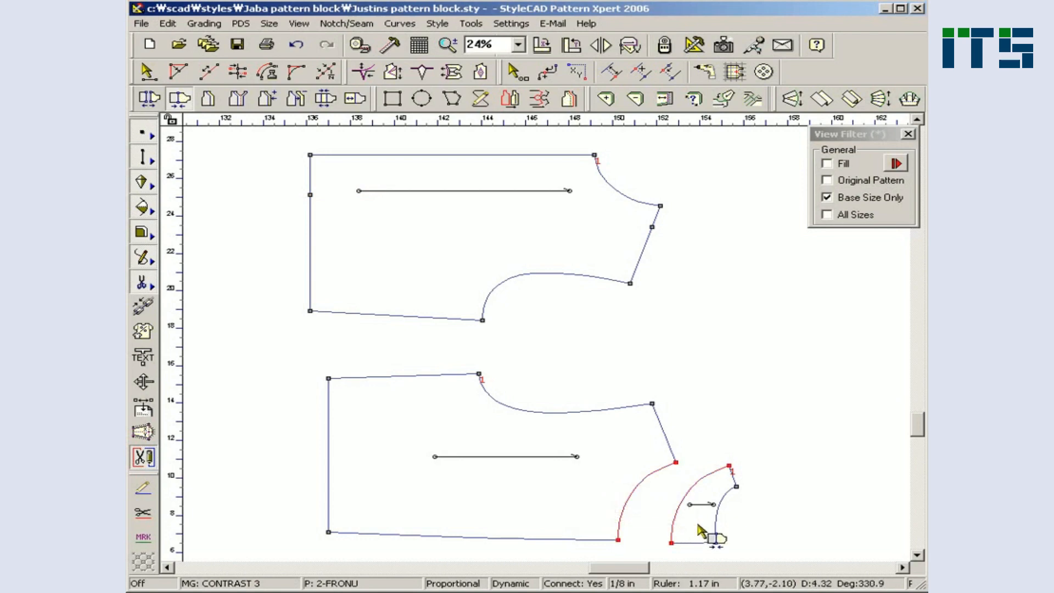
{"action": "left_click", "coordinate": [730, 467]}
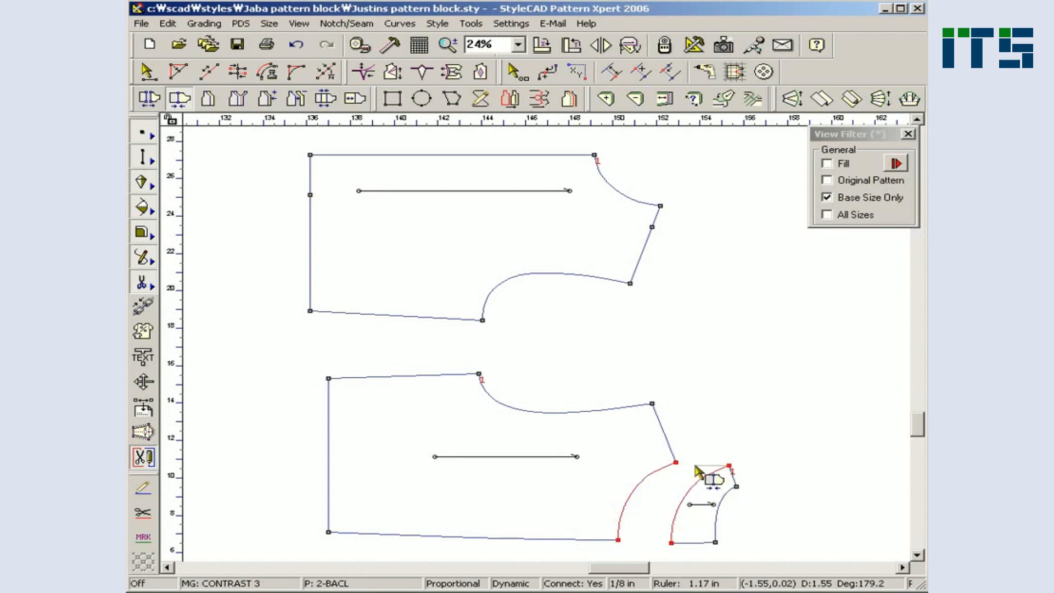
{"action": "left_click", "coordinate": [676, 465]}
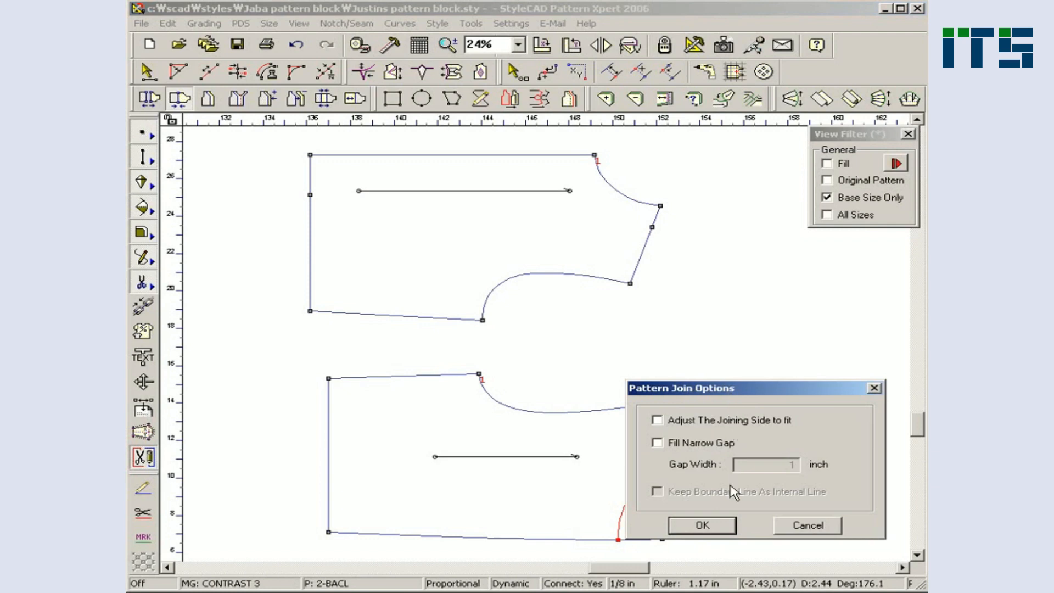
{"action": "left_click", "coordinate": [723, 522]}
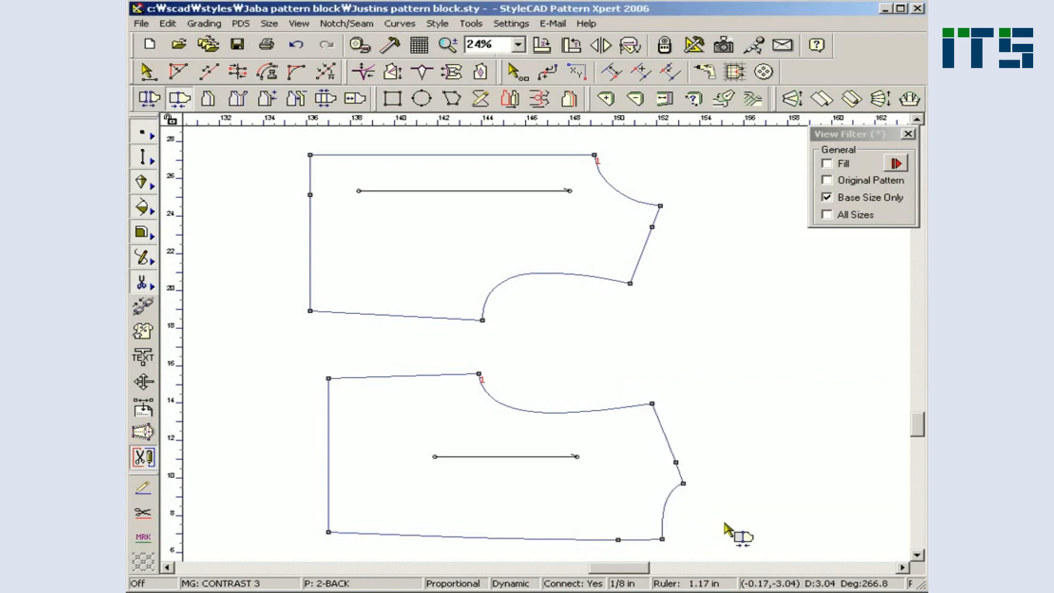
{"action": "key", "text": "ctrl+z"}
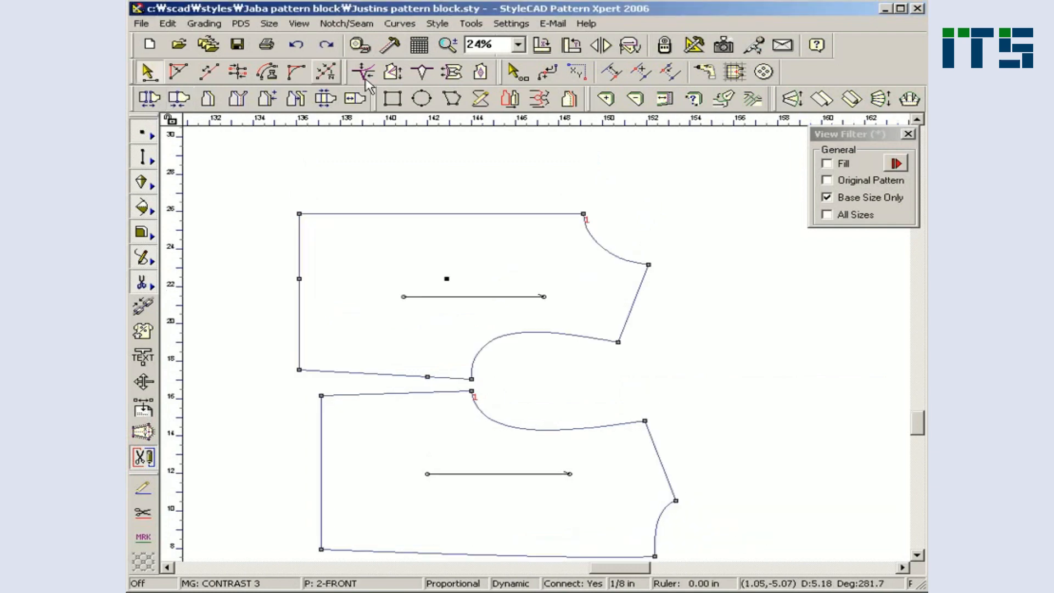
Step: Create a 1.5-inch facing along the back neckline and 1-inch facings along the back and front armholes
{"action": "left_click", "coordinate": [212, 100]}
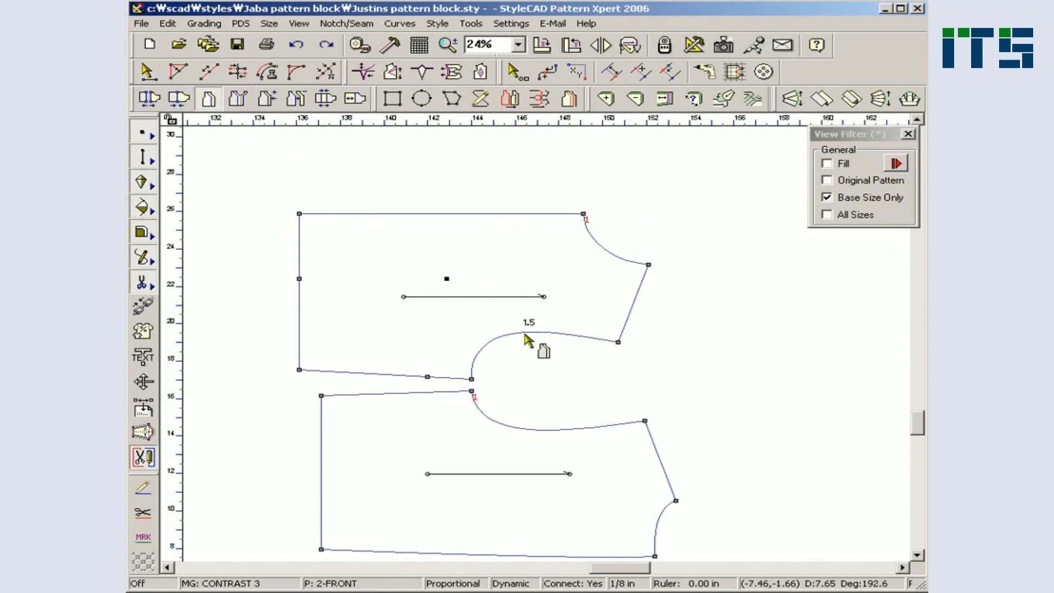
{"action": "left_click_drag", "start_coordinate": [638, 508], "coordinate": [671, 532]}
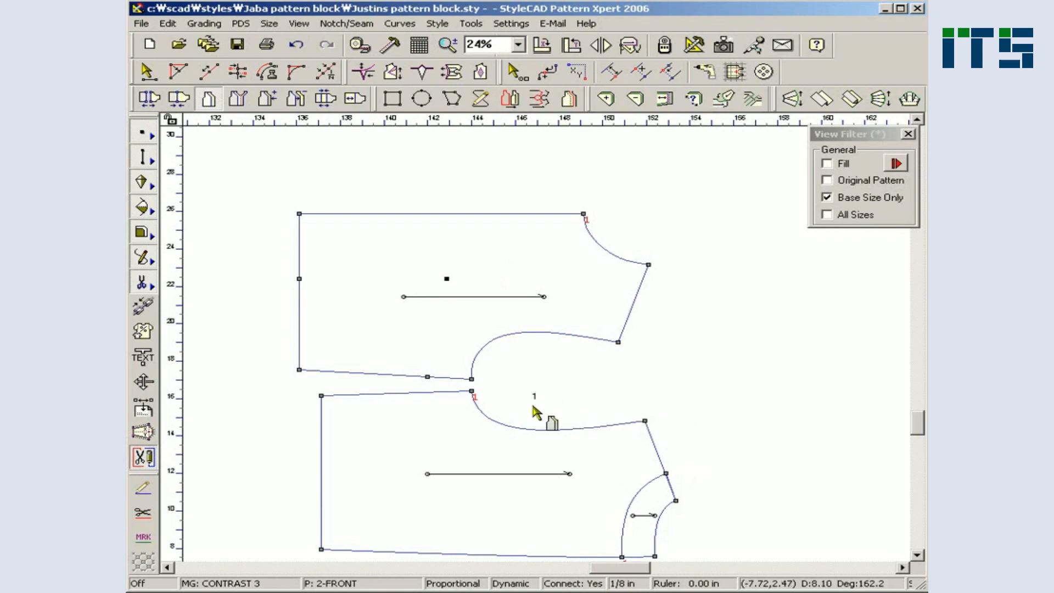
{"action": "left_click_drag", "start_coordinate": [533, 407], "coordinate": [585, 448]}
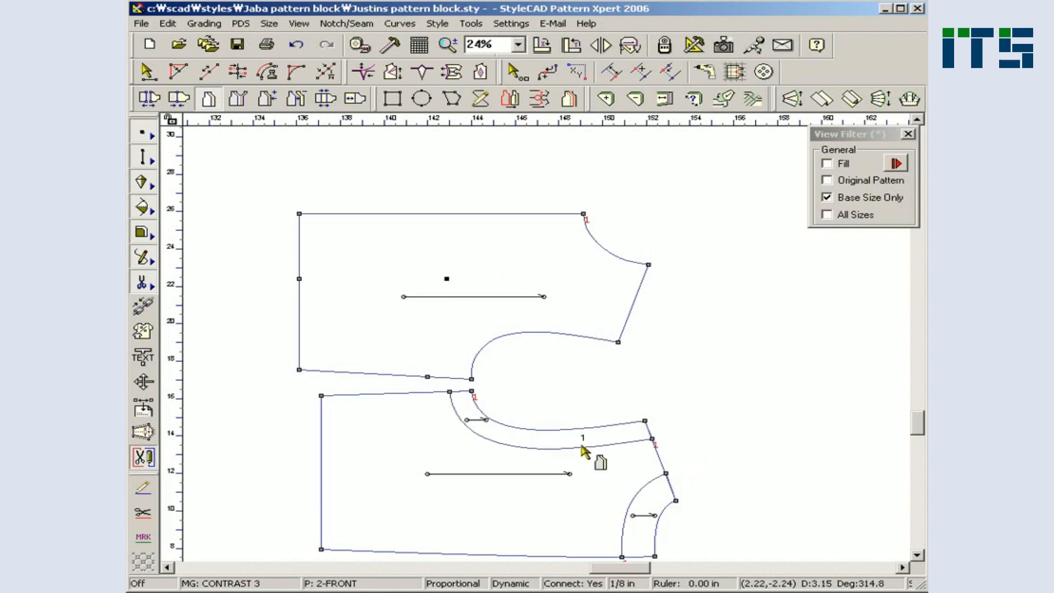
{"action": "left_click_drag", "start_coordinate": [509, 319], "coordinate": [551, 357]}
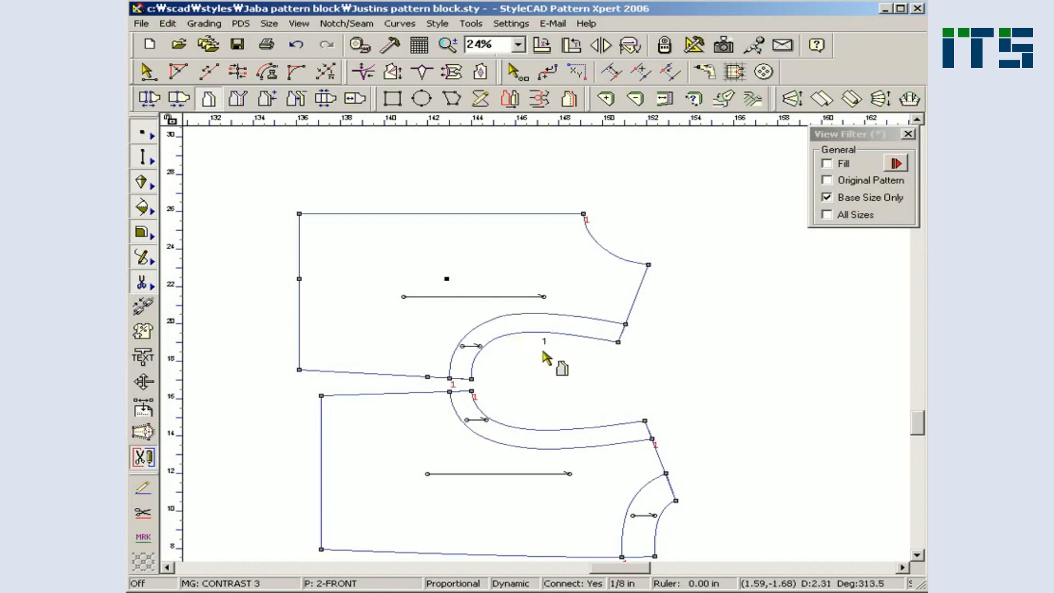
Step: Add a 1.5-inch mirrored facing to the front piece's straight edge and neckline, using the straight edge as the mirror line
{"action": "left_click", "coordinate": [237, 105]}
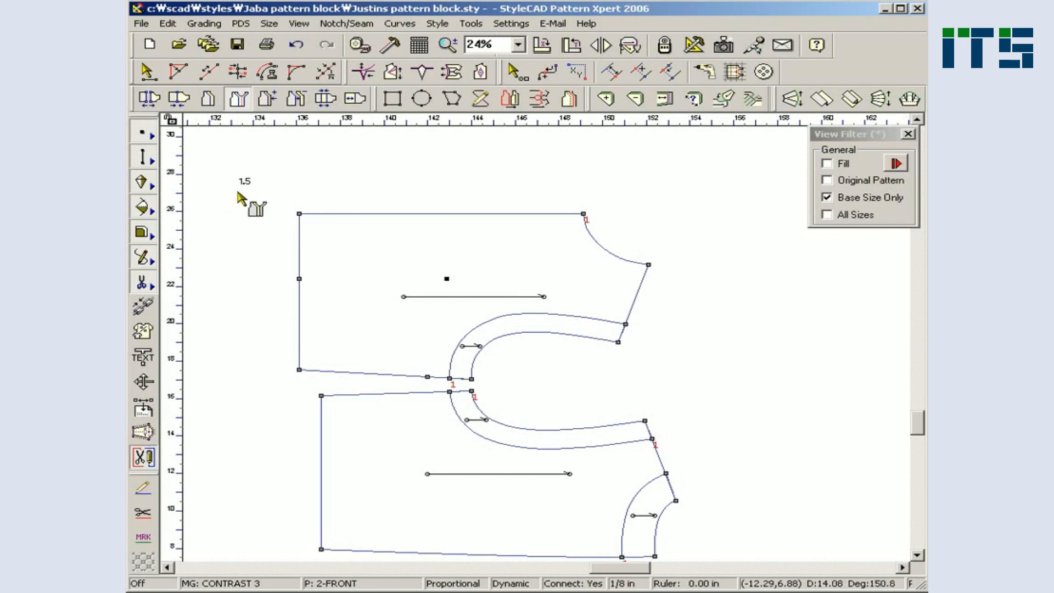
{"action": "left_click_drag", "start_coordinate": [392, 191], "coordinate": [610, 262]}
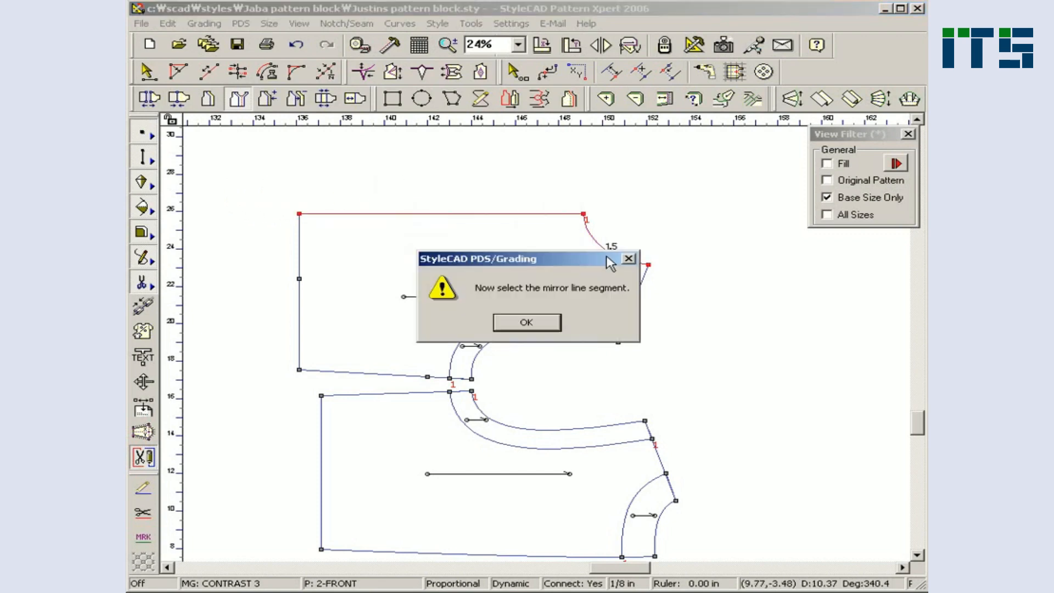
{"action": "left_click", "coordinate": [541, 323]}
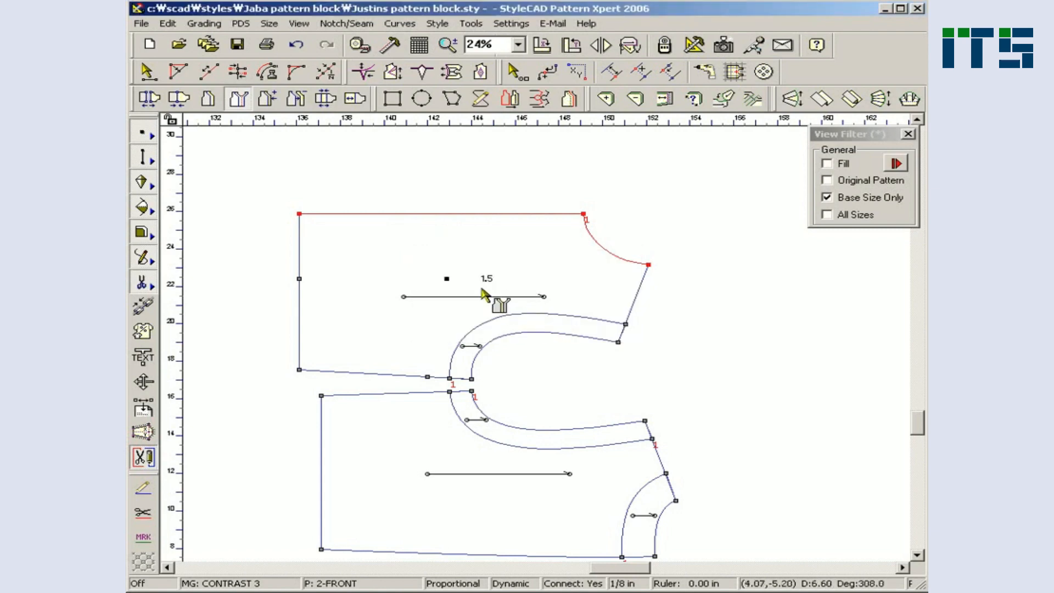
{"action": "left_click", "coordinate": [300, 215]}
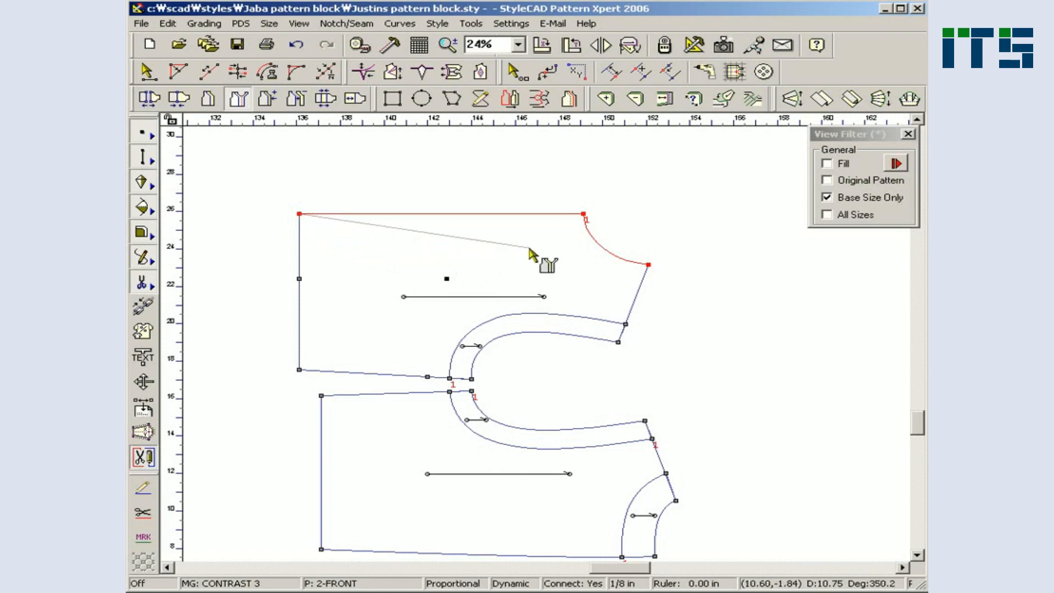
{"action": "left_click", "coordinate": [584, 213]}
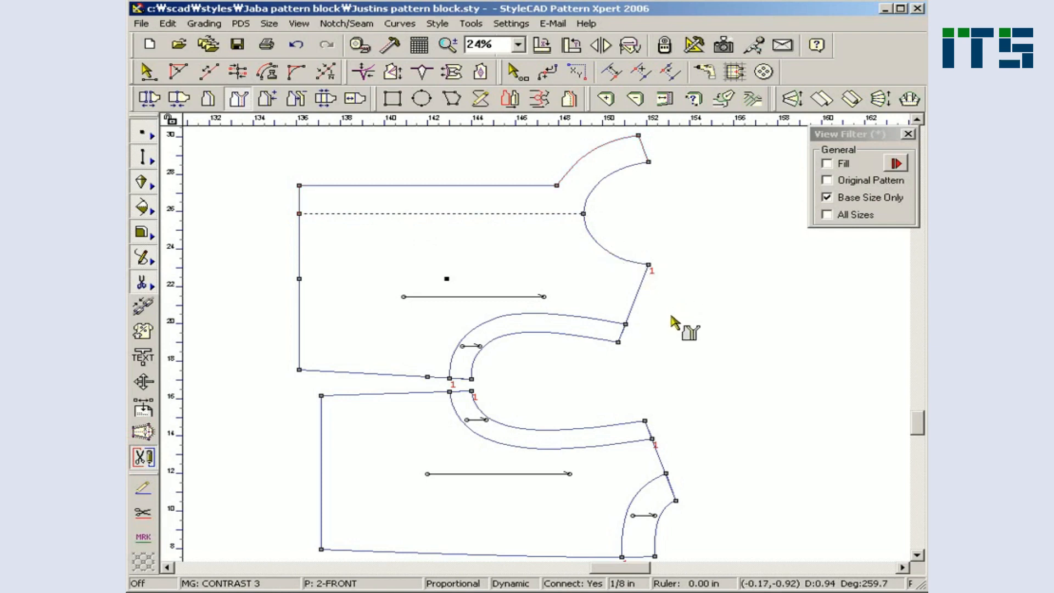
Step: Move the front armhole, back armhole and back neckline facings off the garment pieces so they lie separately beside them
{"action": "left_click", "coordinate": [619, 341]}
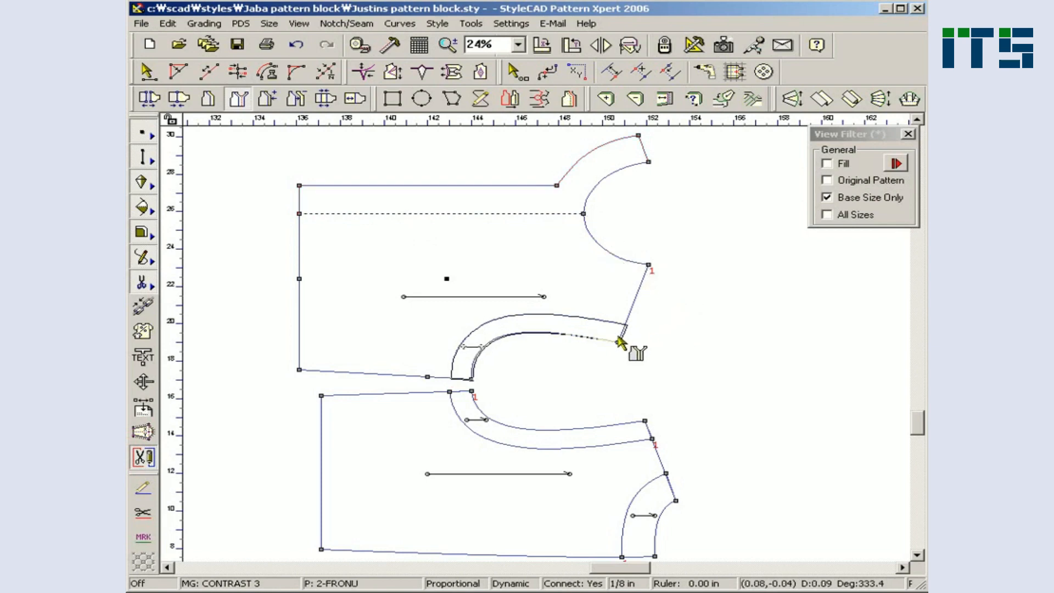
{"action": "left_click", "coordinate": [673, 372]}
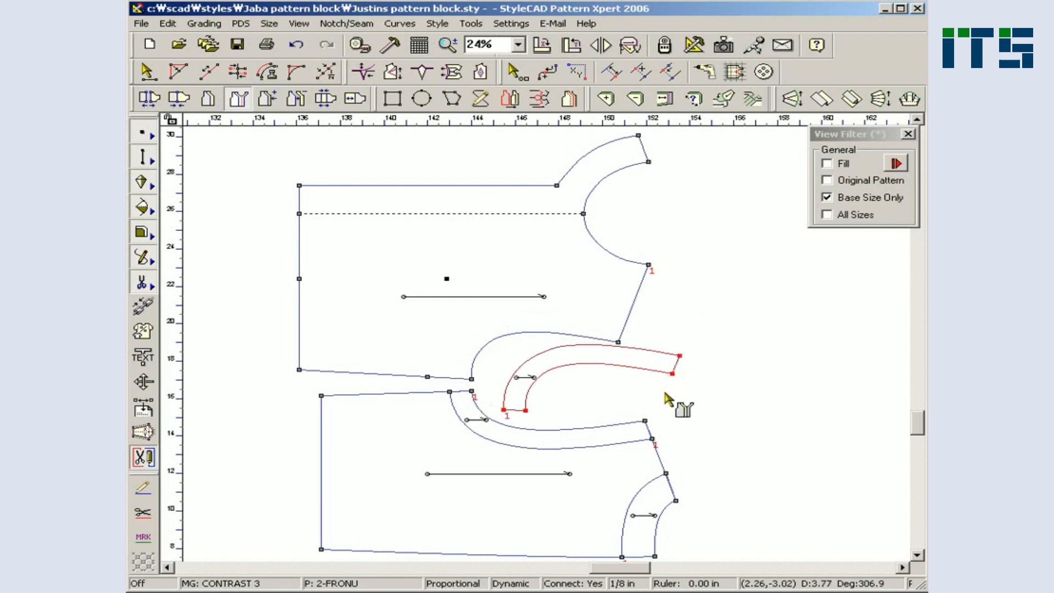
{"action": "left_click", "coordinate": [639, 432]}
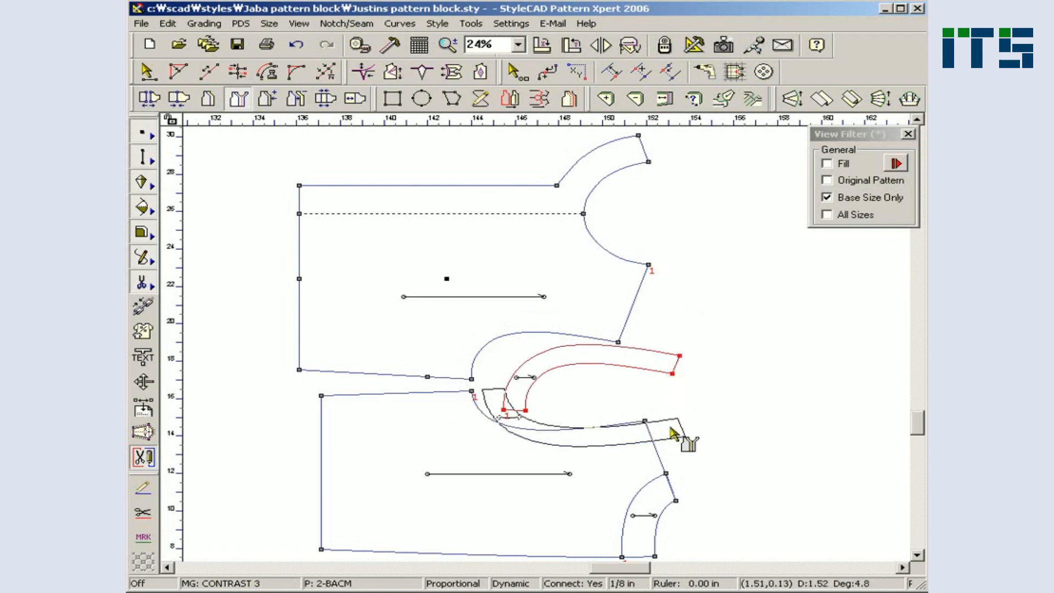
{"action": "left_click", "coordinate": [746, 405]}
{"action": "left_click", "coordinate": [666, 488]}
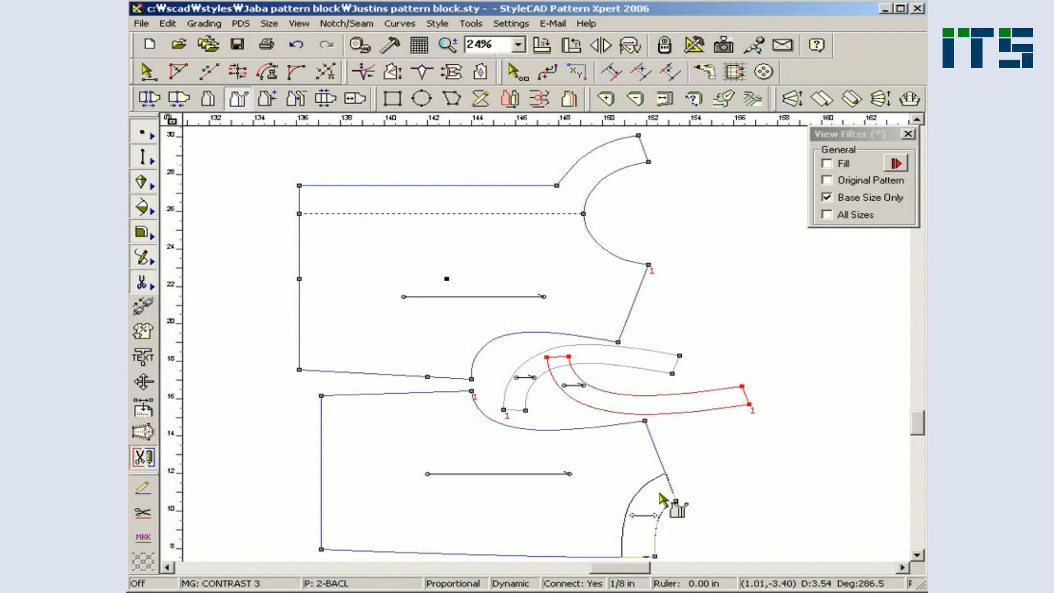
{"action": "left_click", "coordinate": [733, 491]}
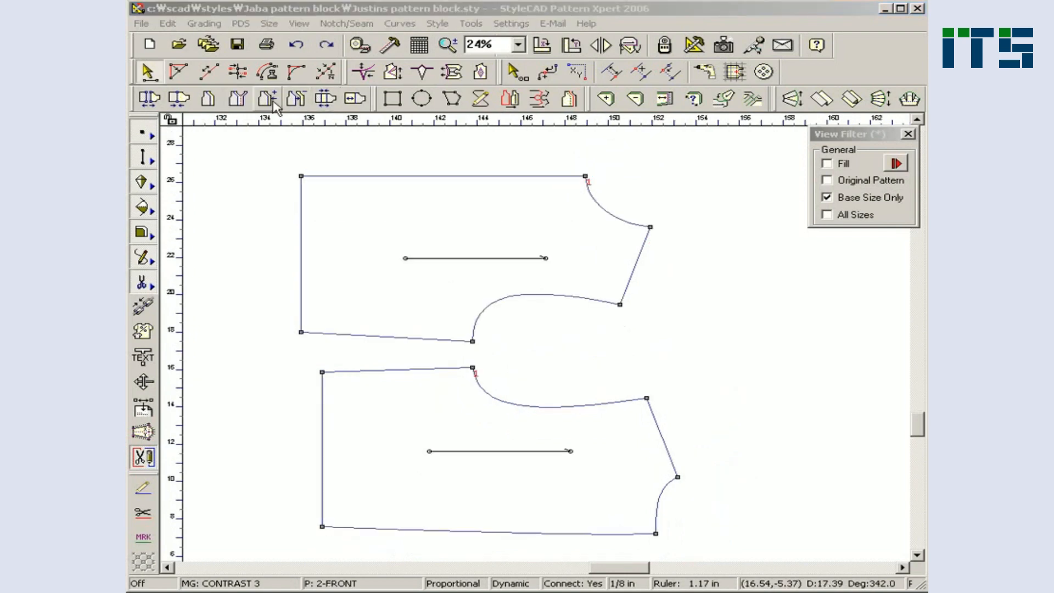
Step: Extend the front piece's straight centre edge outward by 1 inch, using Folding Edge for both seam ends
{"action": "left_click", "coordinate": [271, 102]}
{"action": "left_click_drag", "start_coordinate": [332, 157], "coordinate": [470, 204]}
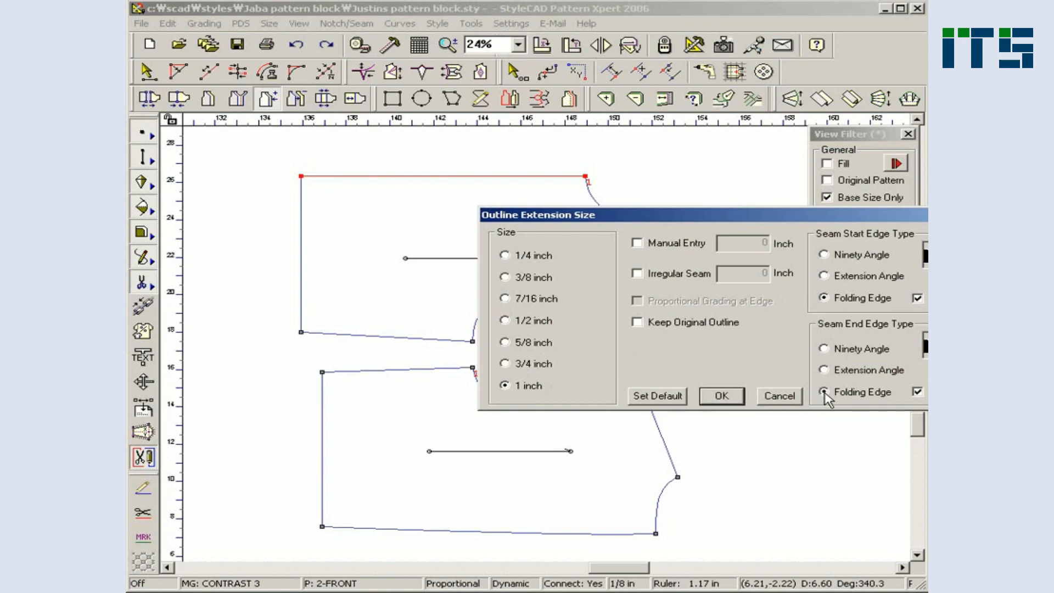
{"action": "left_click", "coordinate": [723, 396]}
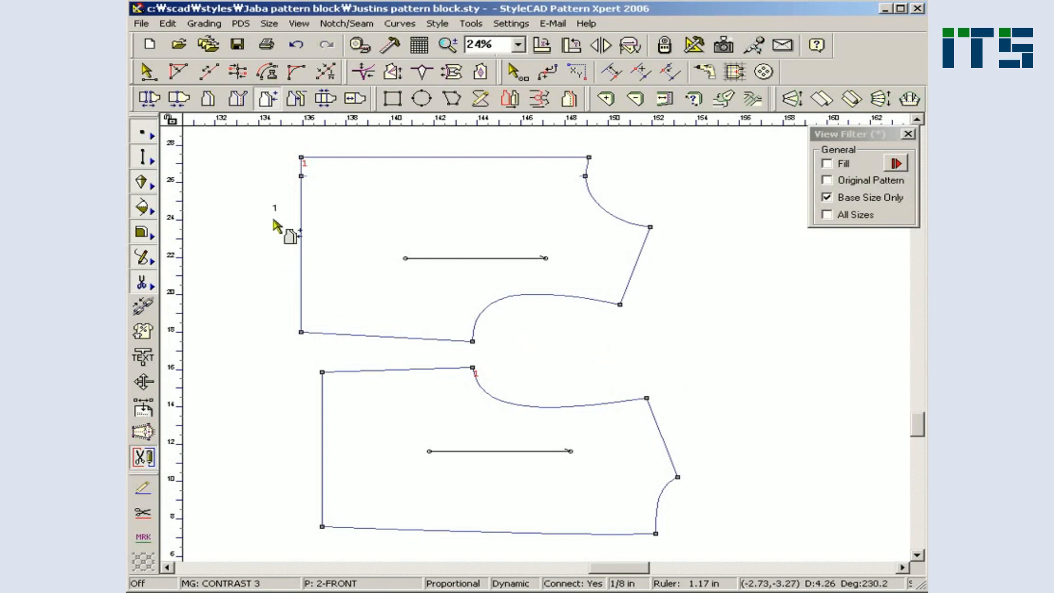
Step: Extend the hem edges of the front and back pieces outward by 1 inch, twice on each piece
{"action": "left_click", "coordinate": [313, 214]}
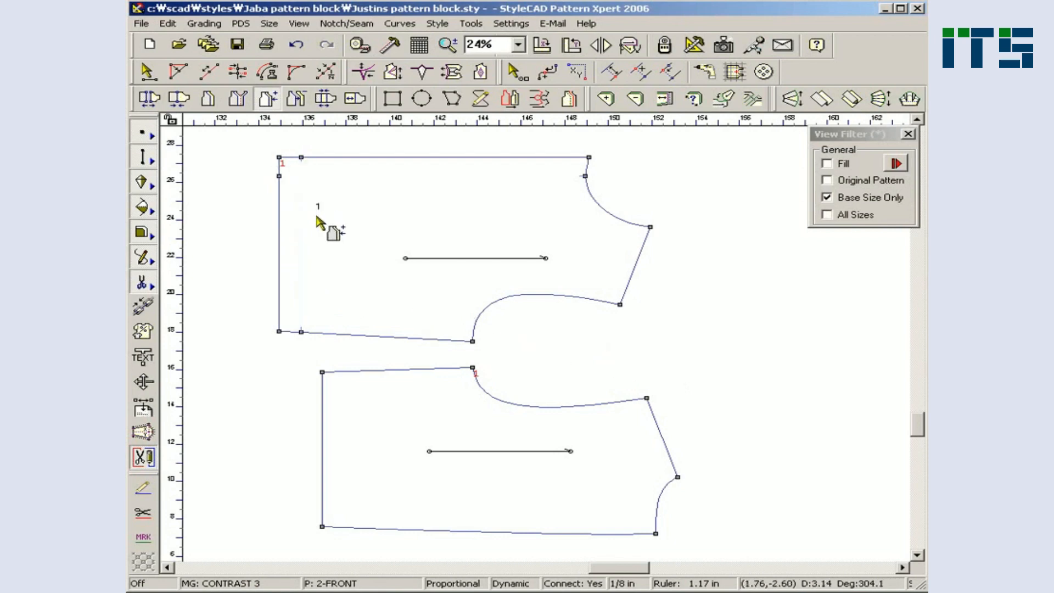
{"action": "left_click", "coordinate": [345, 463]}
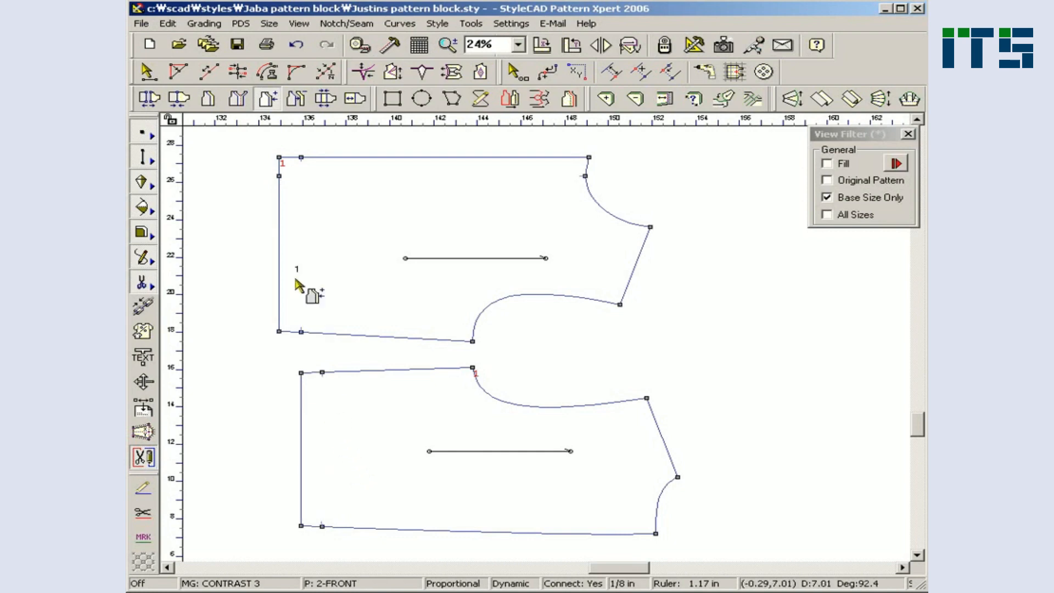
{"action": "left_click_drag", "start_coordinate": [265, 167], "coordinate": [296, 202]}
{"action": "left_click", "coordinate": [297, 204]}
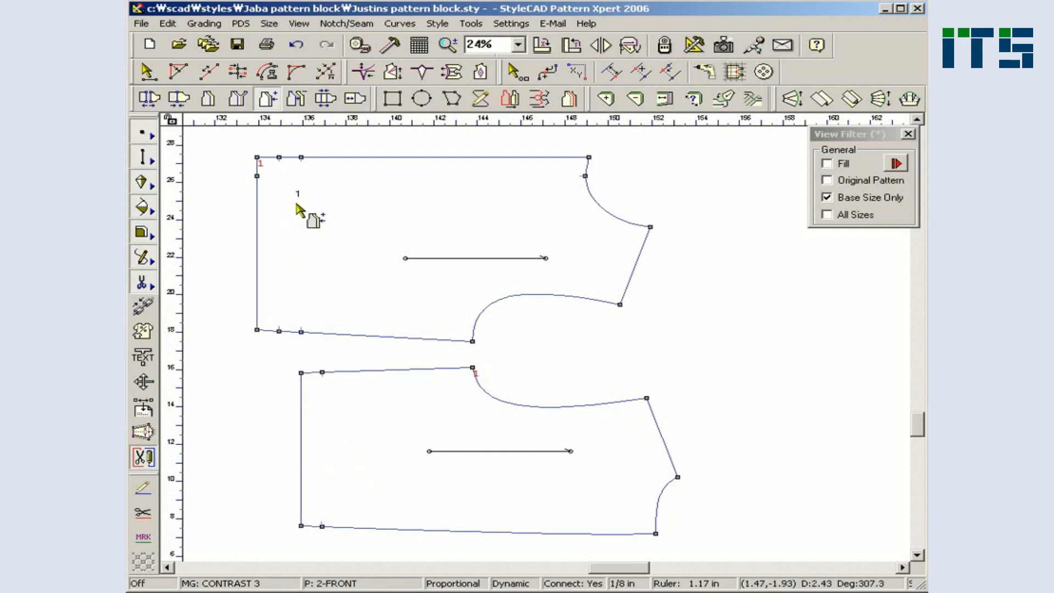
{"action": "left_click_drag", "start_coordinate": [286, 407], "coordinate": [320, 445]}
{"action": "left_click", "coordinate": [321, 446]}
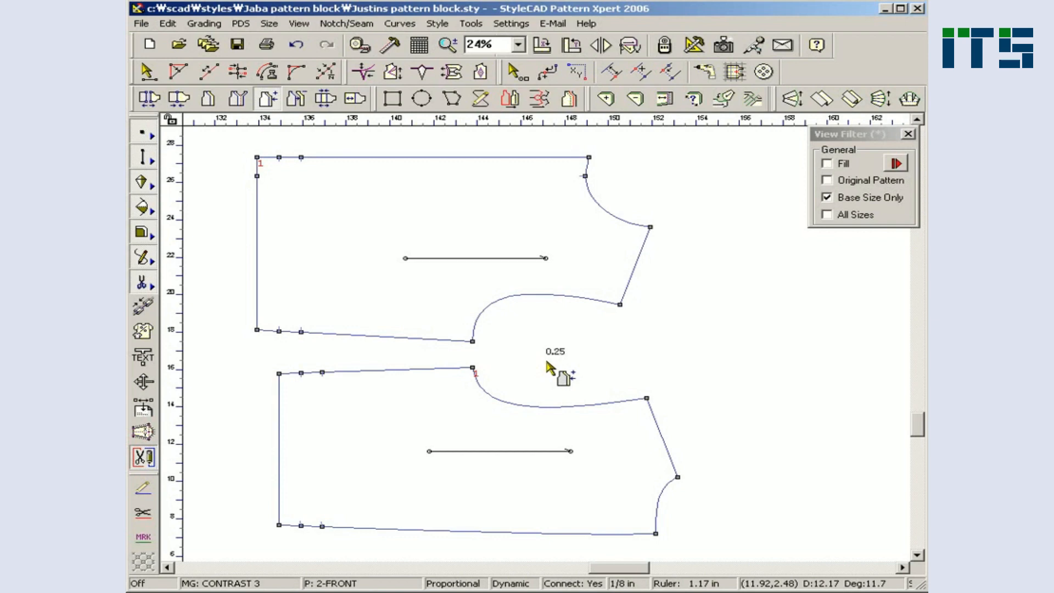
Step: Extend the neckline and armhole curves of both the front and back pieces outward by 0.25 inch
{"action": "left_click_drag", "start_coordinate": [575, 167], "coordinate": [608, 201]}
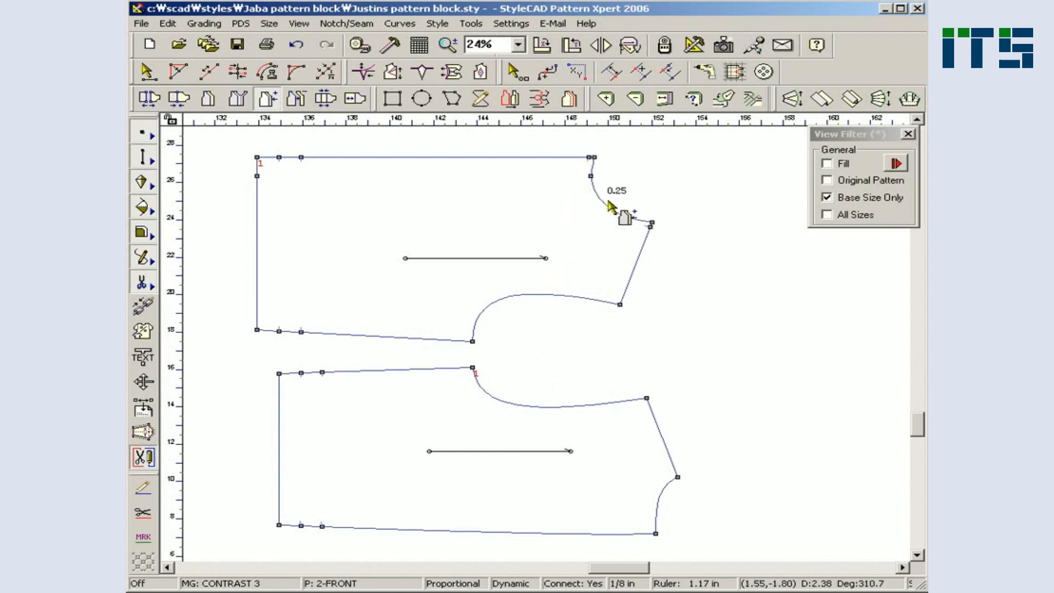
{"action": "left_click_drag", "start_coordinate": [644, 490], "coordinate": [670, 508]}
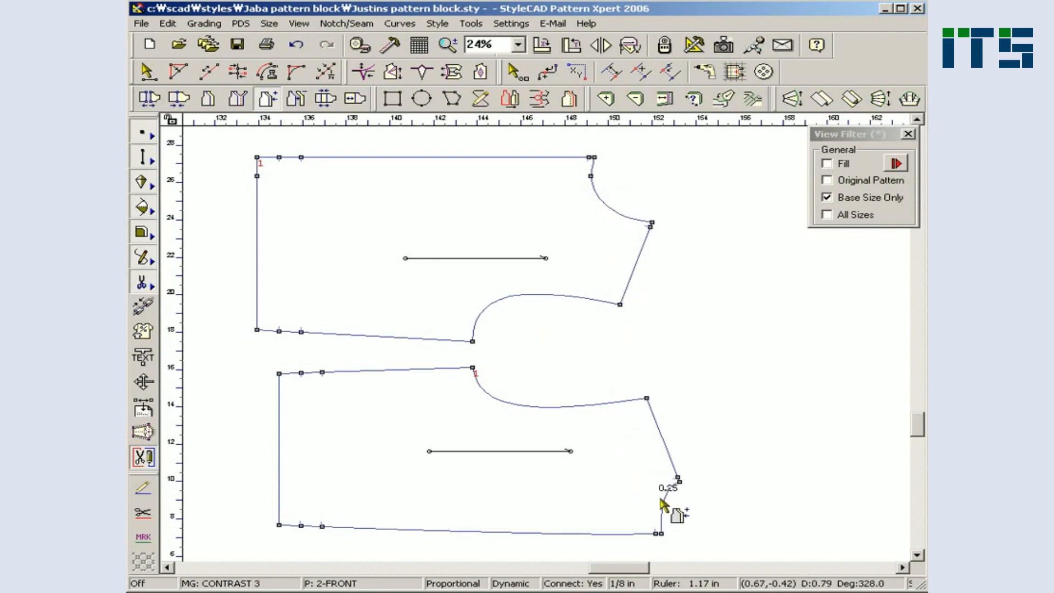
{"action": "left_click_drag", "start_coordinate": [579, 362], "coordinate": [512, 418]}
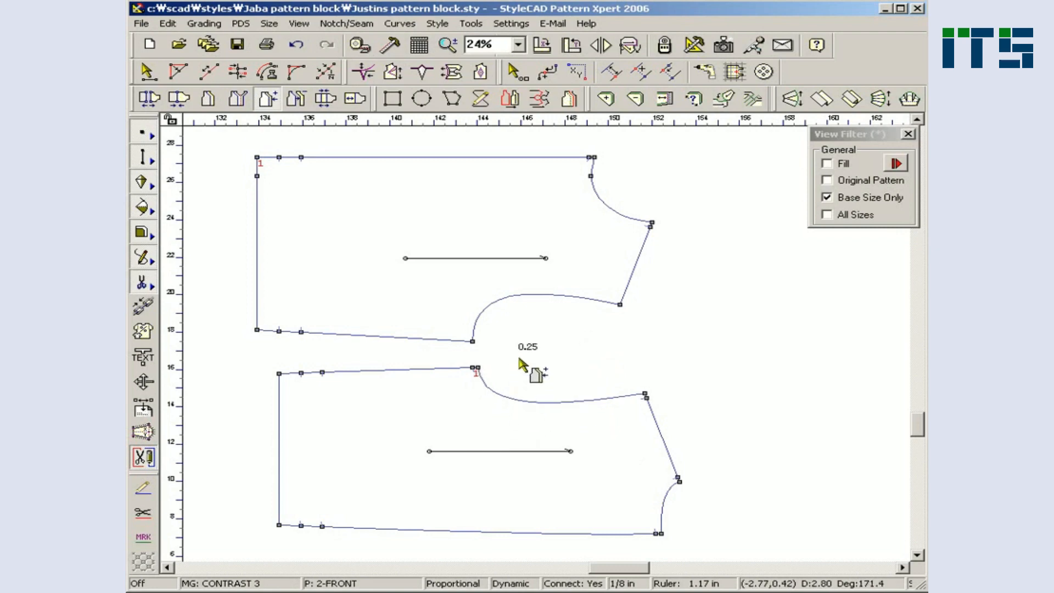
{"action": "left_click_drag", "start_coordinate": [520, 280], "coordinate": [563, 323]}
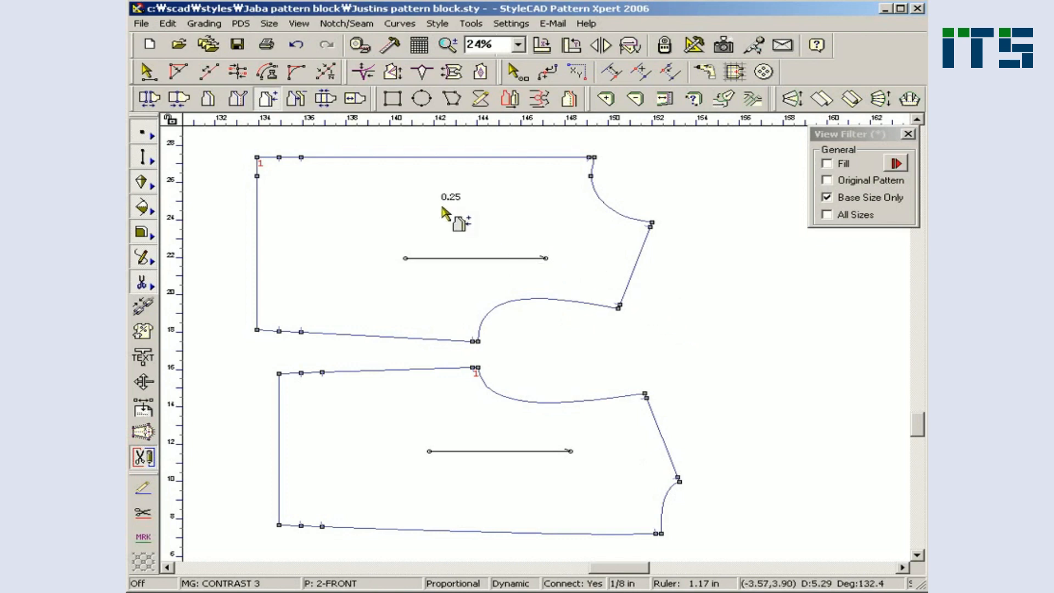
Step: Reduce the hem edges of the front and back pieces by 0.5 inch, twice on each piece
{"action": "left_click", "coordinate": [304, 104]}
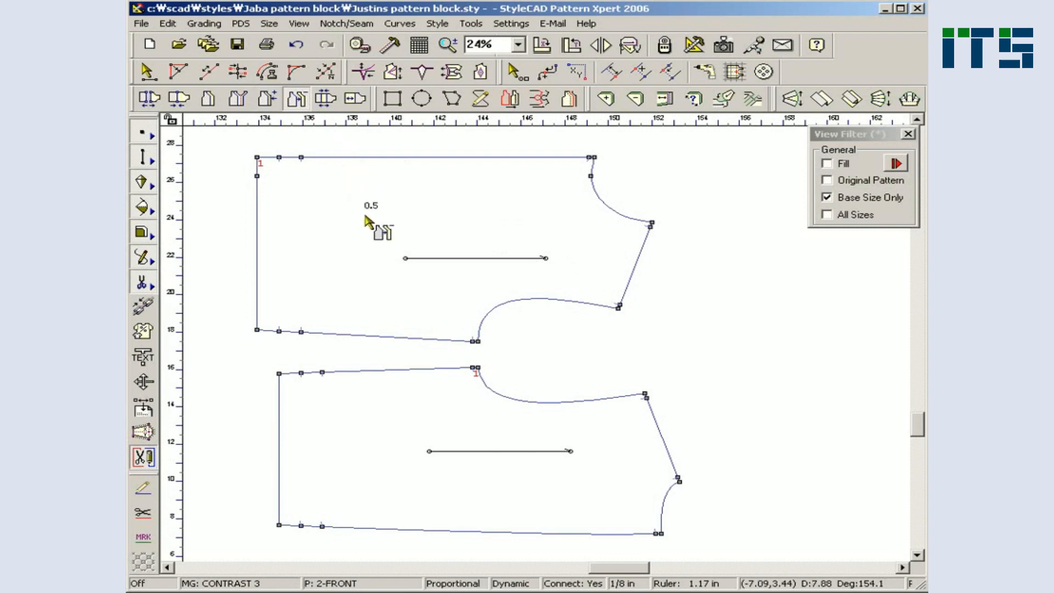
{"action": "left_click_drag", "start_coordinate": [246, 173], "coordinate": [283, 229]}
{"action": "left_click_drag", "start_coordinate": [264, 403], "coordinate": [290, 449]}
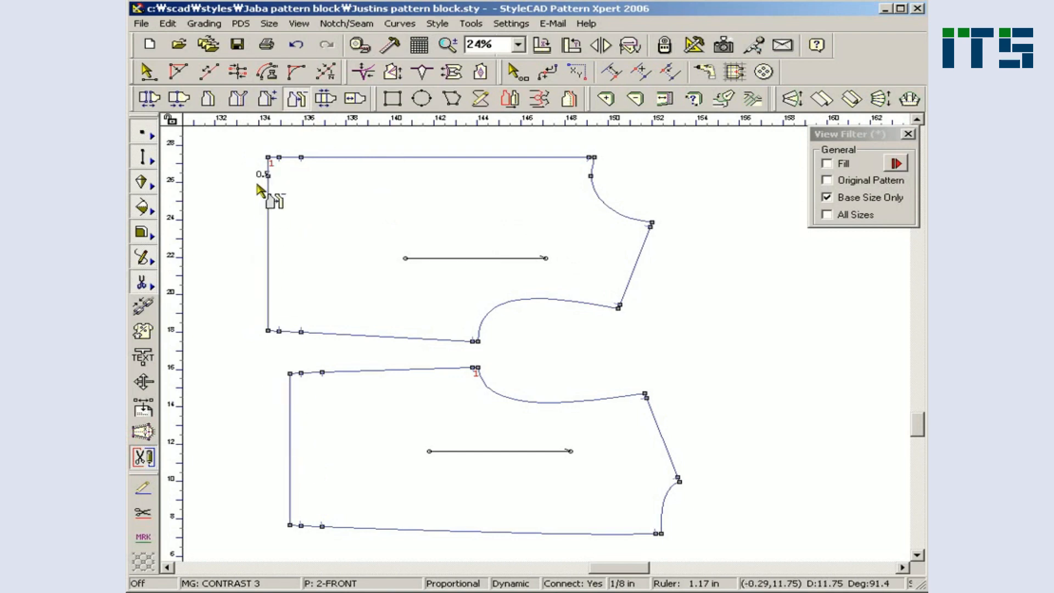
{"action": "left_click_drag", "start_coordinate": [259, 161], "coordinate": [297, 216]}
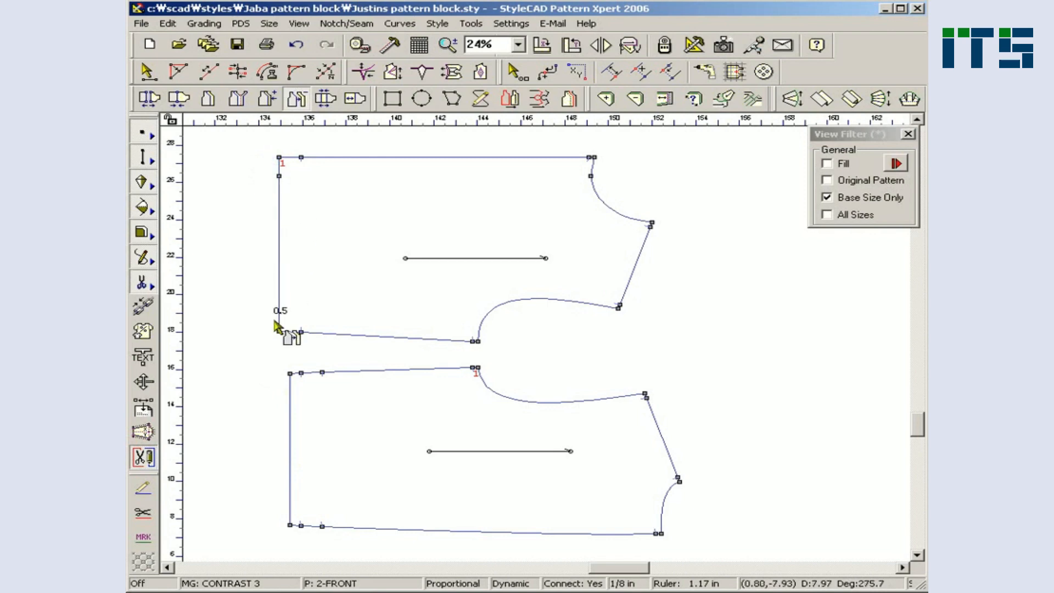
{"action": "left_click_drag", "start_coordinate": [283, 419], "coordinate": [317, 456]}
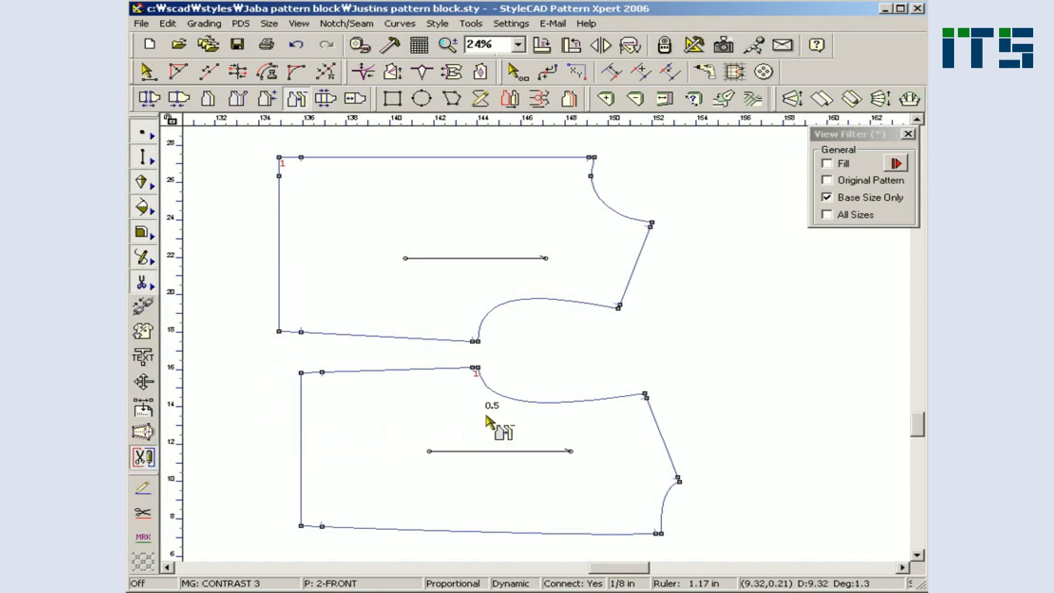
Step: Reduce the armhole and neckline curves of both the back and front pieces by 0.5 inch
{"action": "left_click_drag", "start_coordinate": [539, 389], "coordinate": [564, 413]}
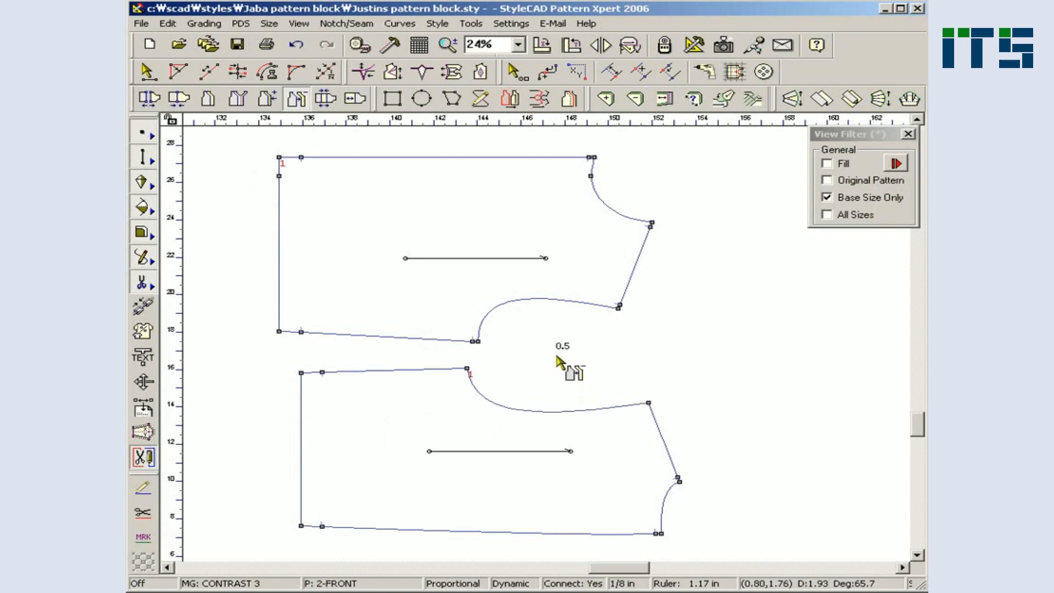
{"action": "left_click_drag", "start_coordinate": [545, 313], "coordinate": [508, 285]}
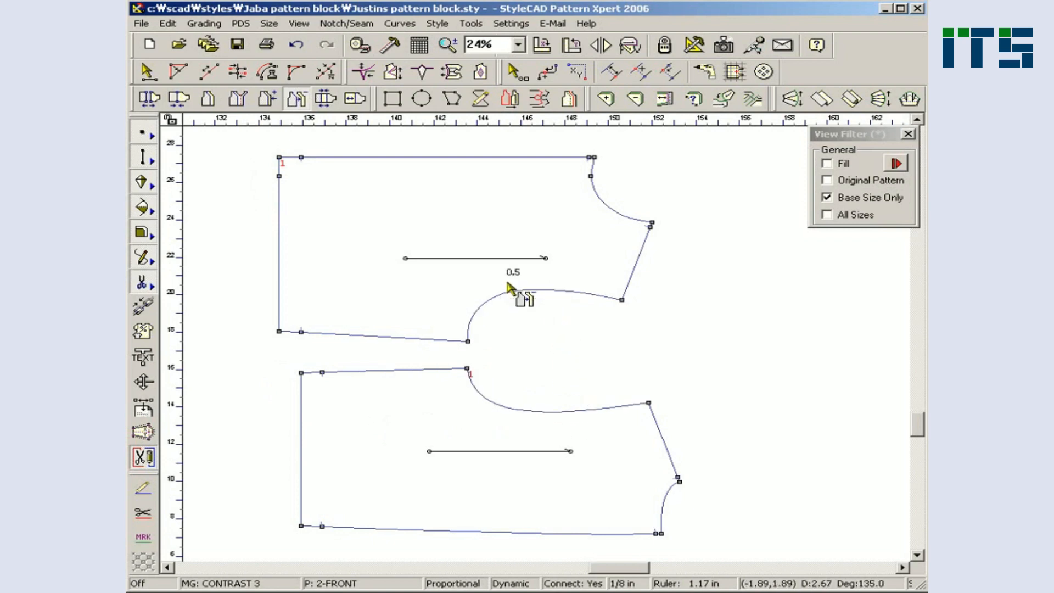
{"action": "left_click_drag", "start_coordinate": [575, 172], "coordinate": [618, 210]}
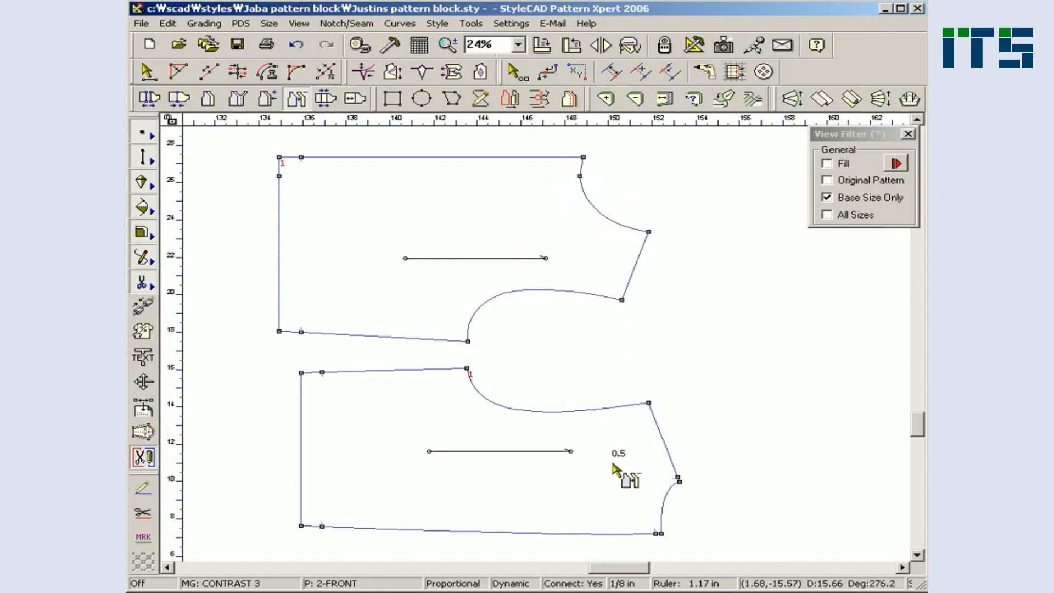
{"action": "left_click_drag", "start_coordinate": [644, 492], "coordinate": [682, 518]}
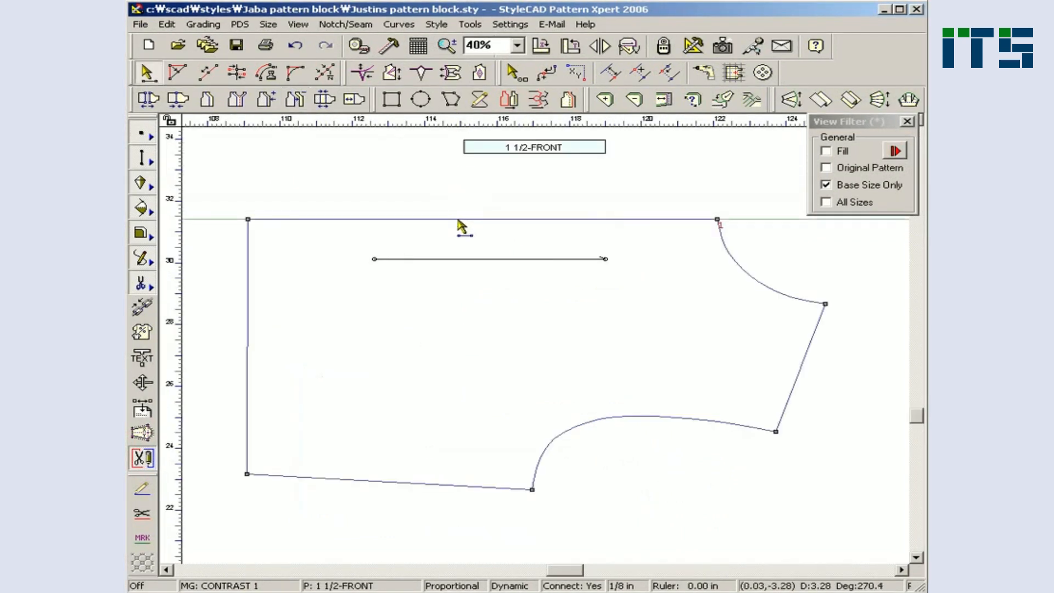
Step: Place guides on the front's centre edge and high neck point, with parallel guides 3 inches inward and 9.5 inches toward the hem
{"action": "left_click_drag", "start_coordinate": [169, 211], "coordinate": [828, 303]}
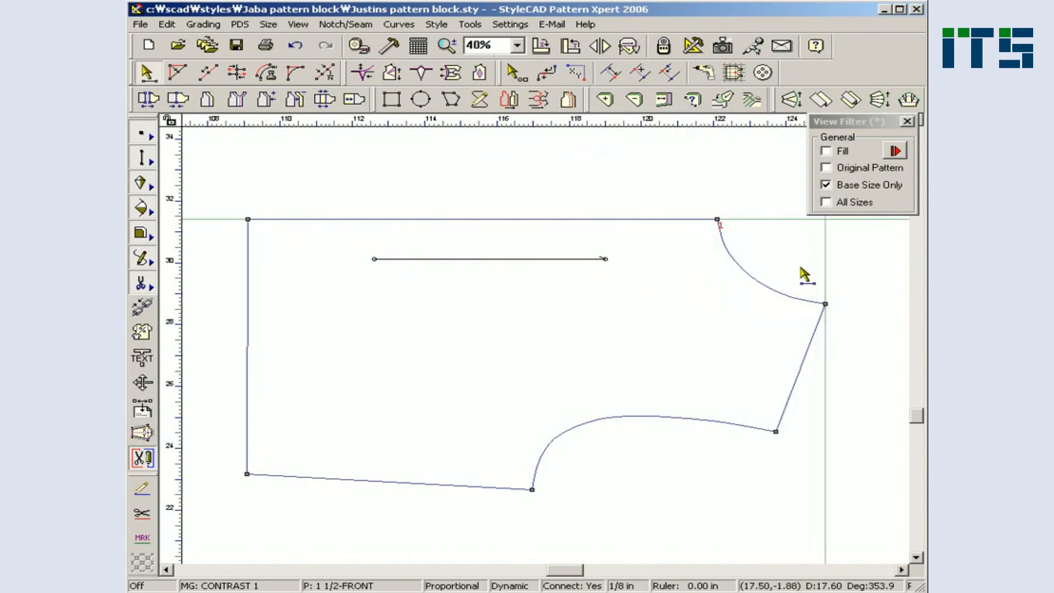
{"action": "left_click", "coordinate": [827, 288]}
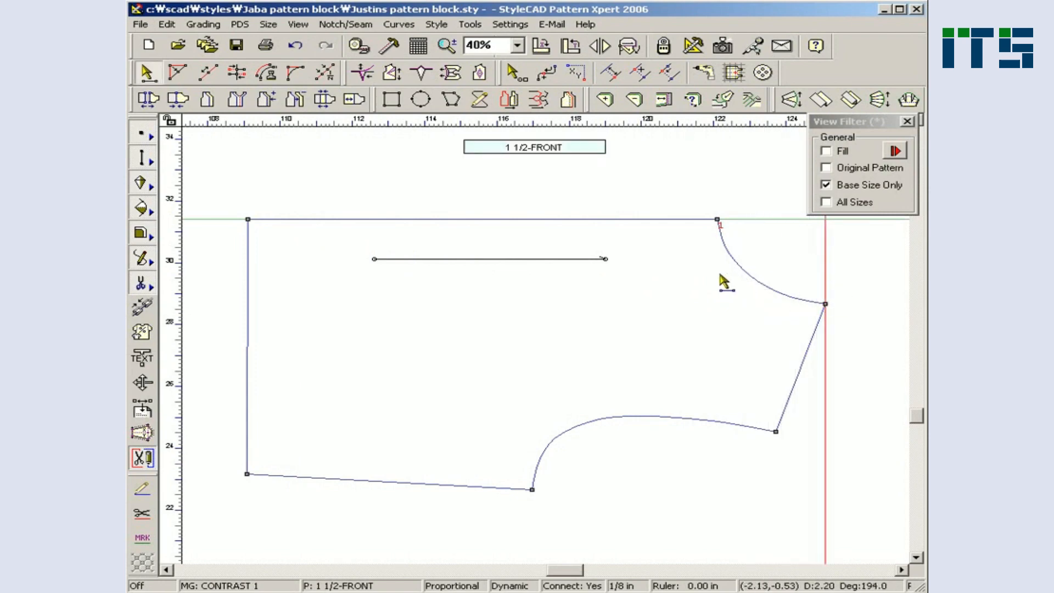
{"action": "type", "text": "9.5"}
{"action": "key", "text": "Return"}
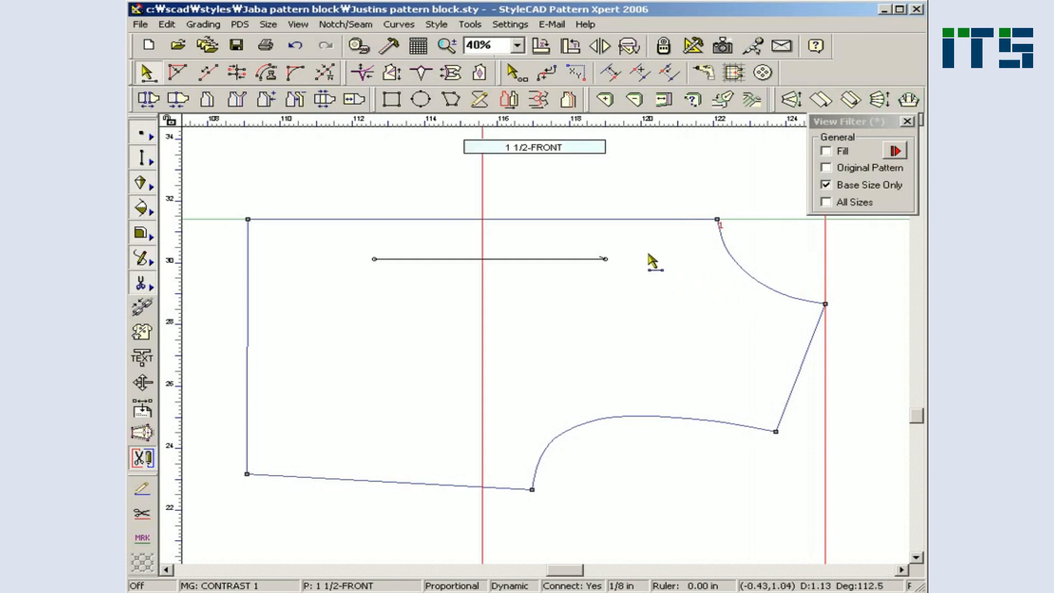
{"action": "left_click_drag", "start_coordinate": [747, 207], "coordinate": [680, 239]}
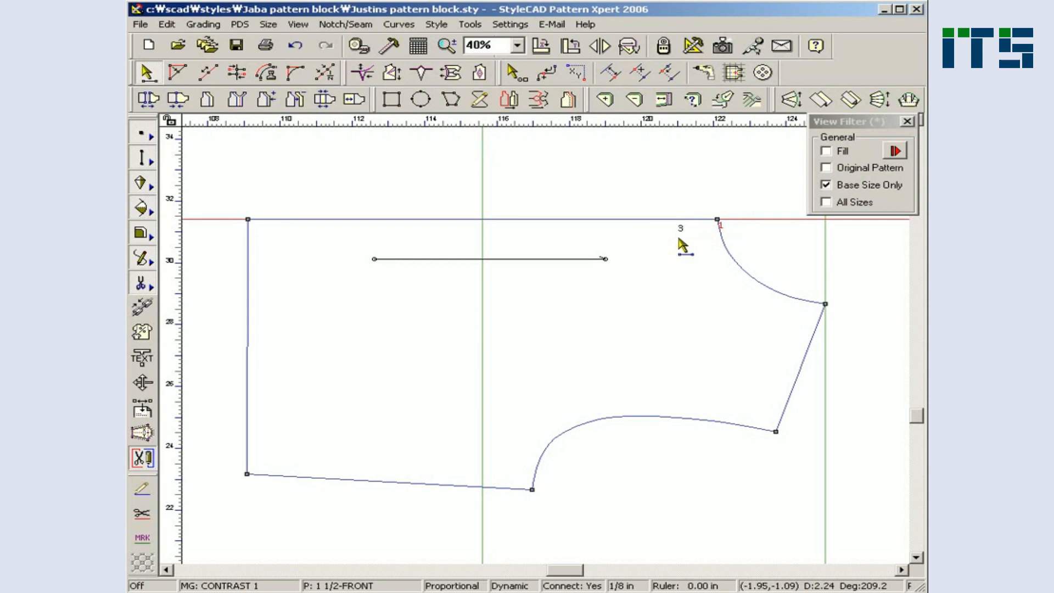
{"action": "key", "text": "Return"}
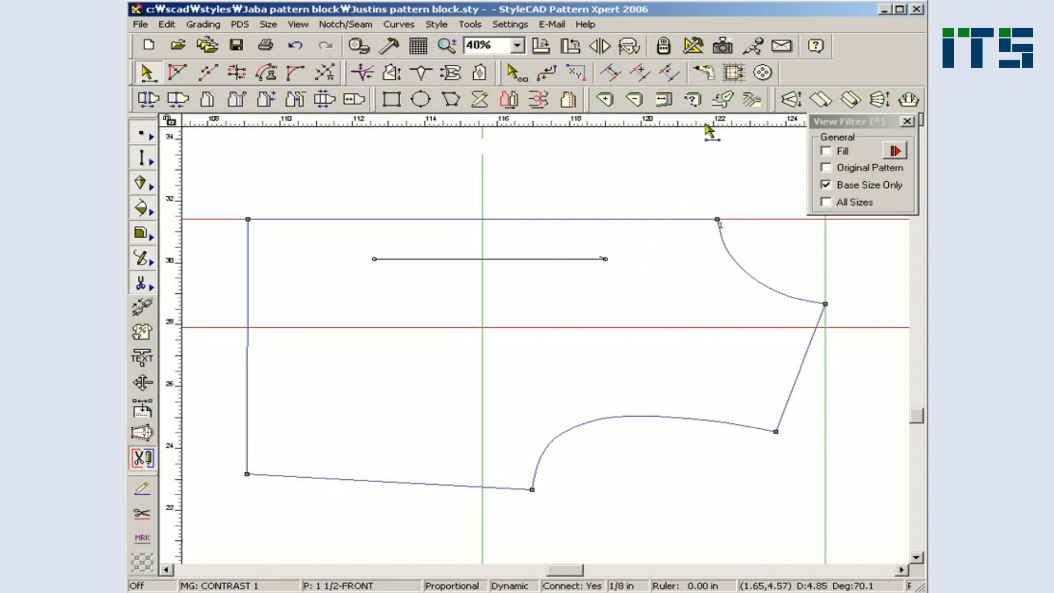
Step: Place a mark where the two offset guides intersect inside the front piece and delete all the guides
{"action": "left_click", "coordinate": [734, 76]}
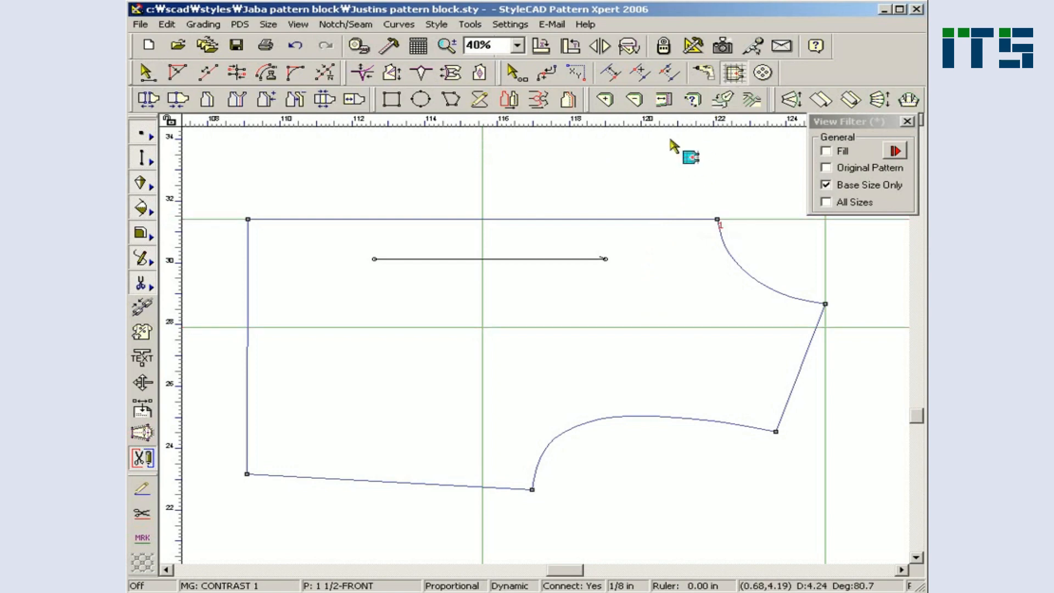
{"action": "left_click", "coordinate": [482, 328]}
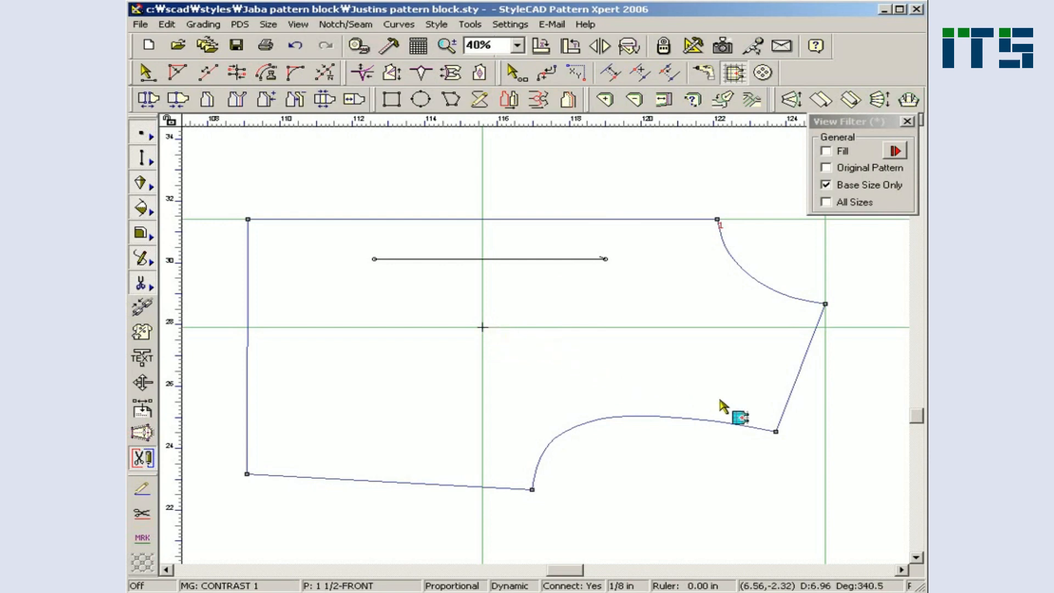
{"action": "left_click_drag", "start_coordinate": [858, 424], "coordinate": [424, 189]}
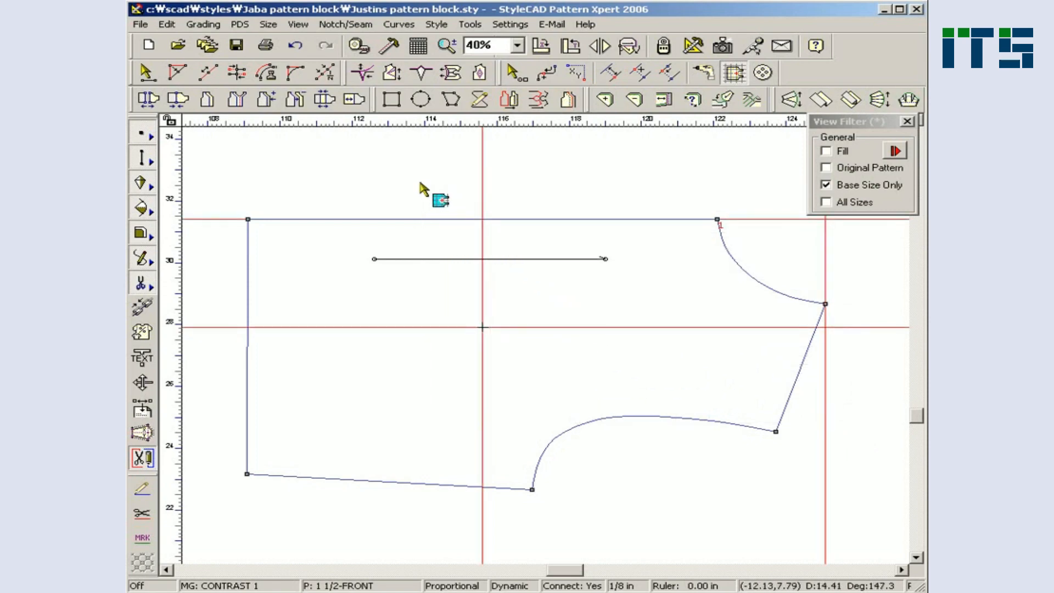
{"action": "key", "text": "Delete"}
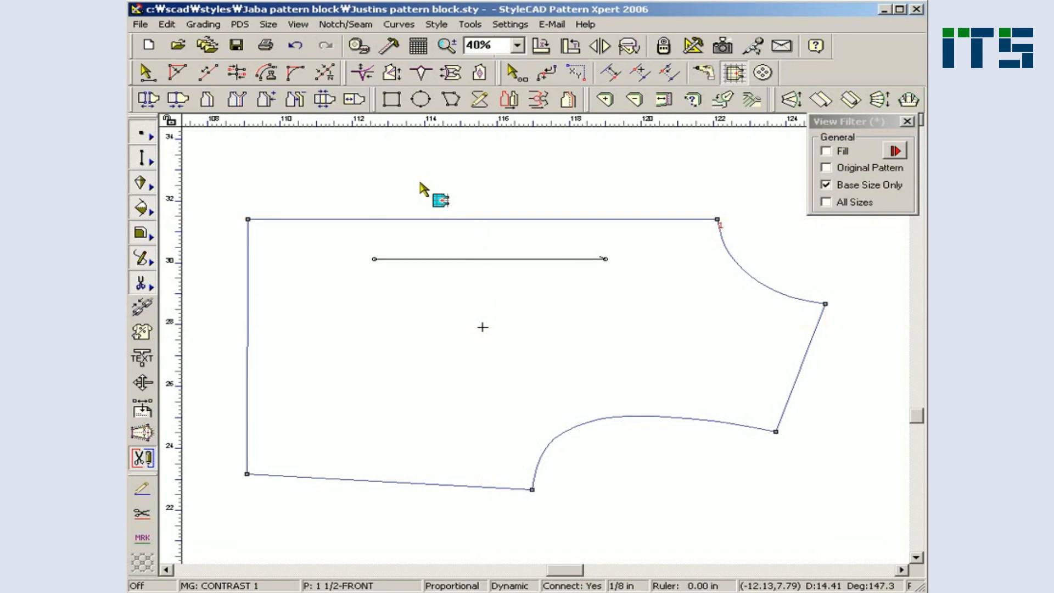
Step: Create an angled guide from the front's high neck point through a point on the straight centre edge
{"action": "left_click", "coordinate": [412, 120]}
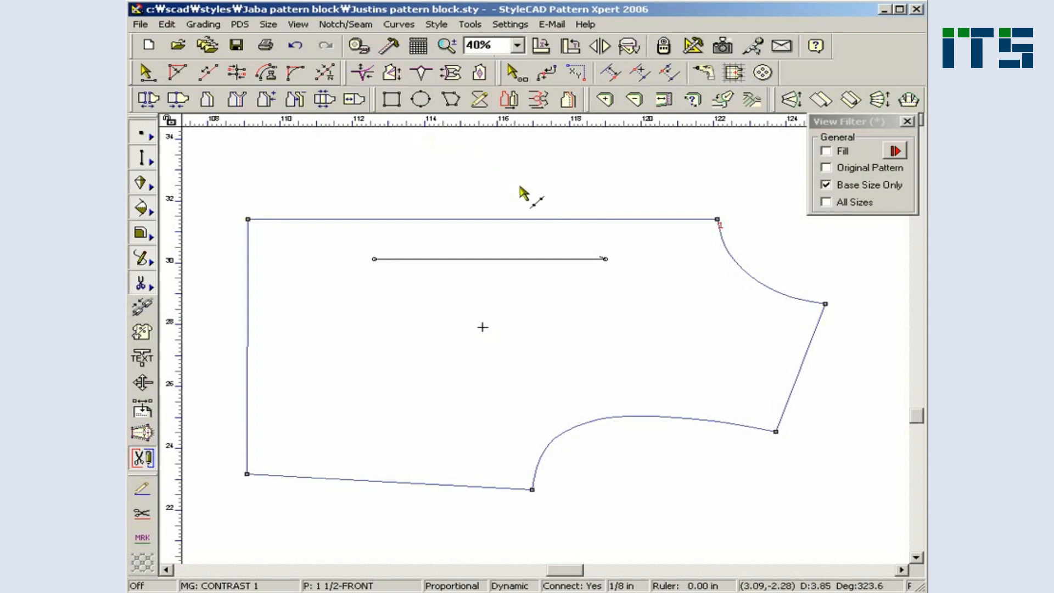
{"action": "left_click", "coordinate": [825, 303]}
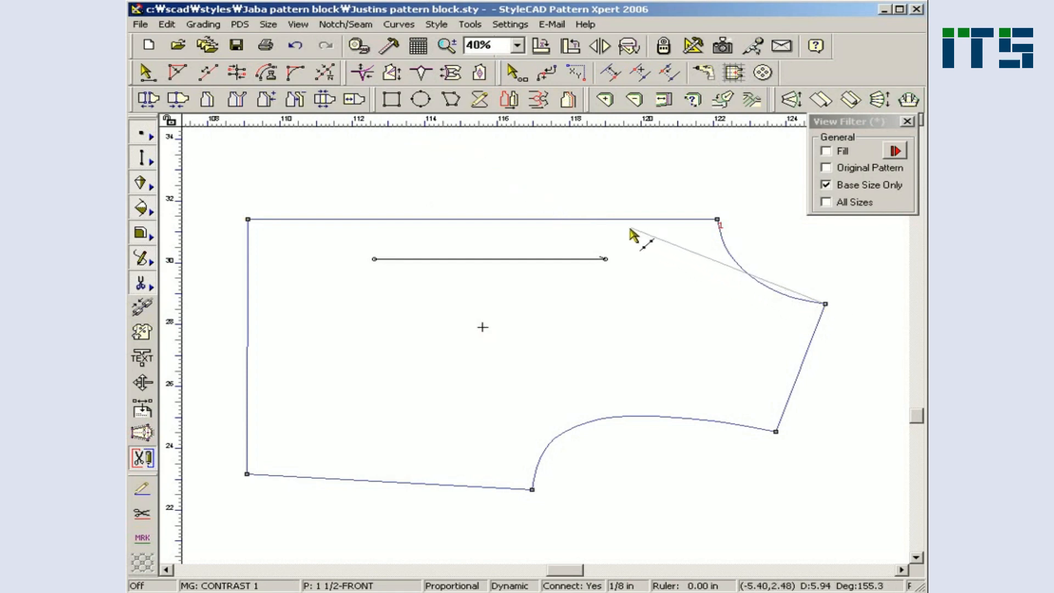
{"action": "left_click", "coordinate": [614, 222]}
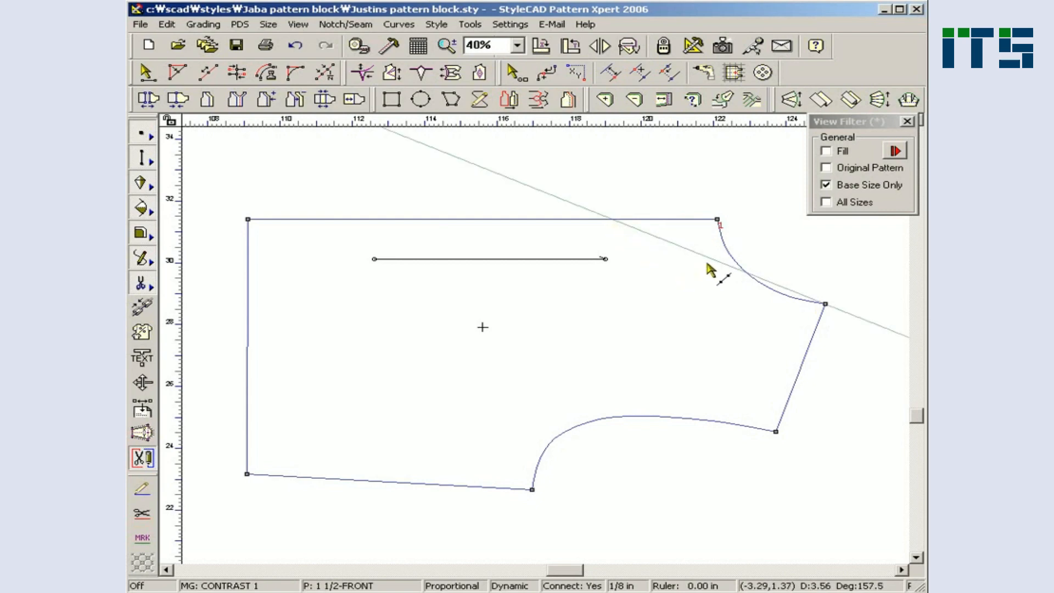
Step: Shift the angled guide parallel into the front piece so it crosses the centre edge and the shoulder seam
{"action": "left_click_drag", "start_coordinate": [705, 235], "coordinate": [666, 265]}
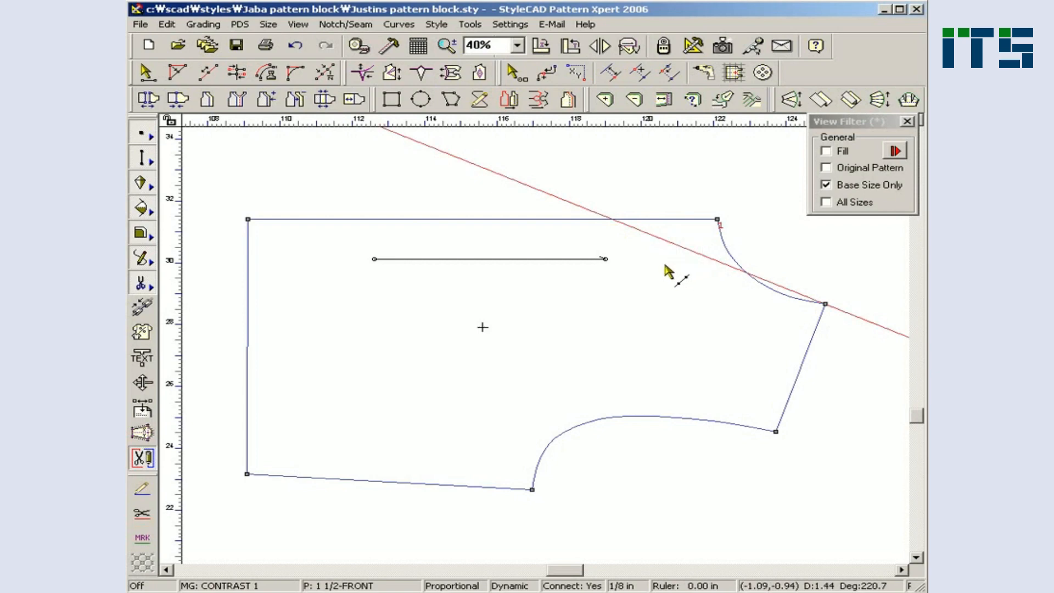
{"action": "left_click", "coordinate": [685, 251]}
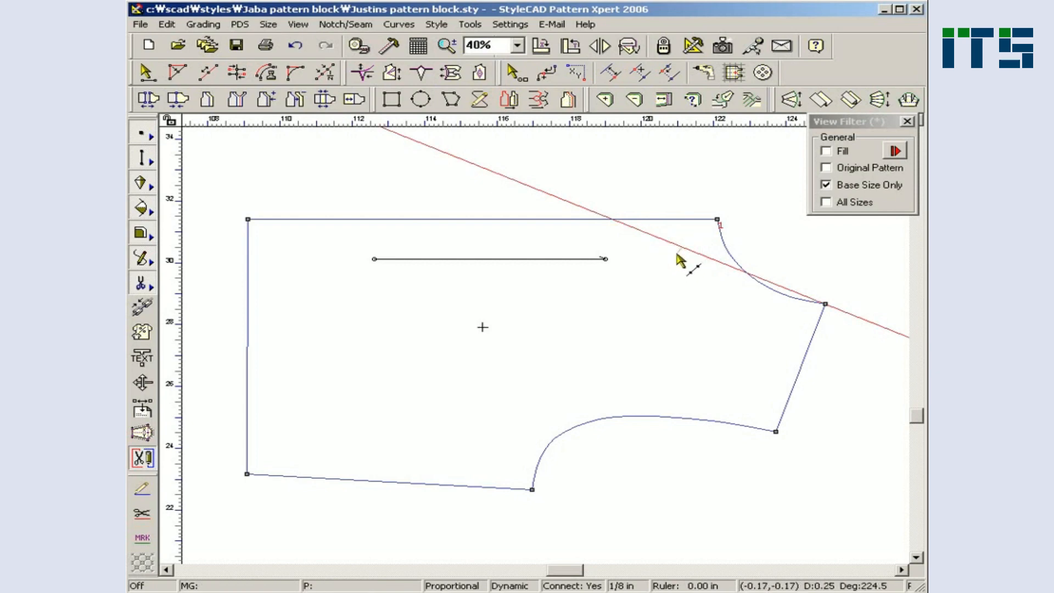
{"action": "left_click", "coordinate": [642, 298]}
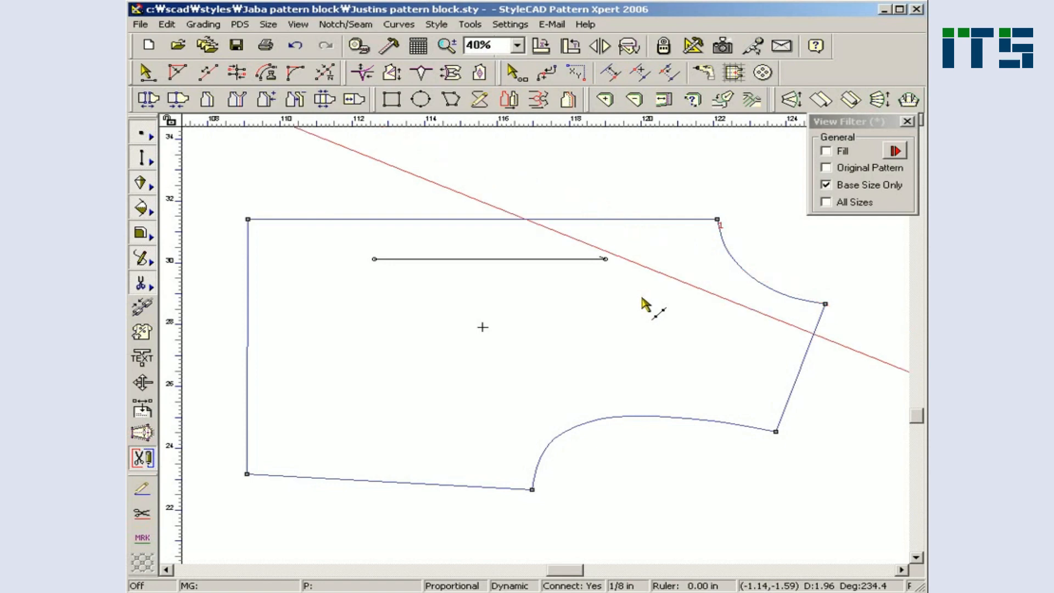
Step: Cut the front piece along the shifted guide and move the separated neckline section away from the body
{"action": "right_click", "coordinate": [649, 269]}
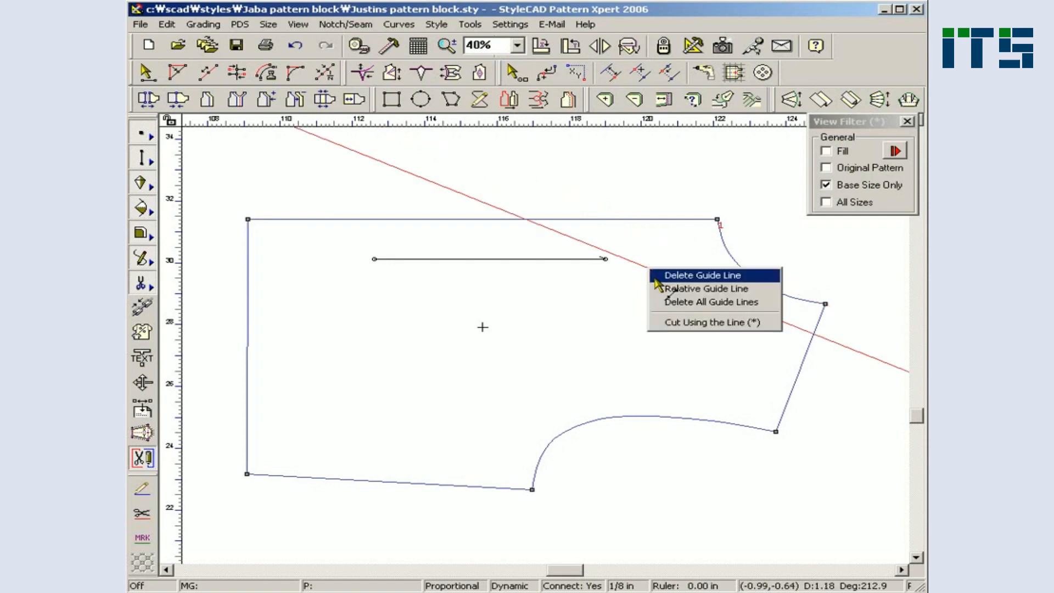
{"action": "left_click", "coordinate": [675, 324]}
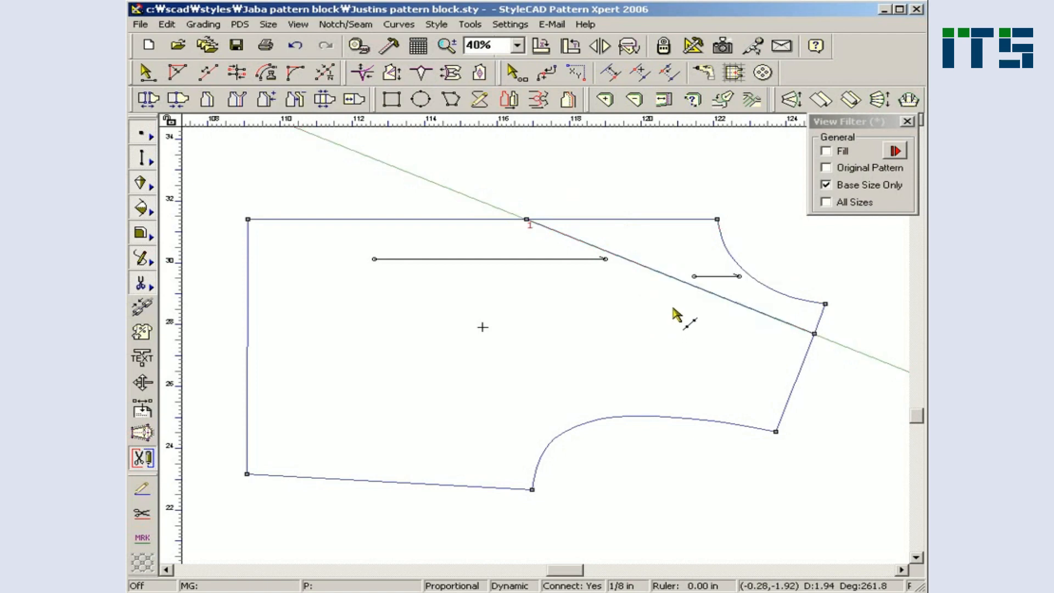
{"action": "left_click_drag", "start_coordinate": [680, 272], "coordinate": [692, 257]}
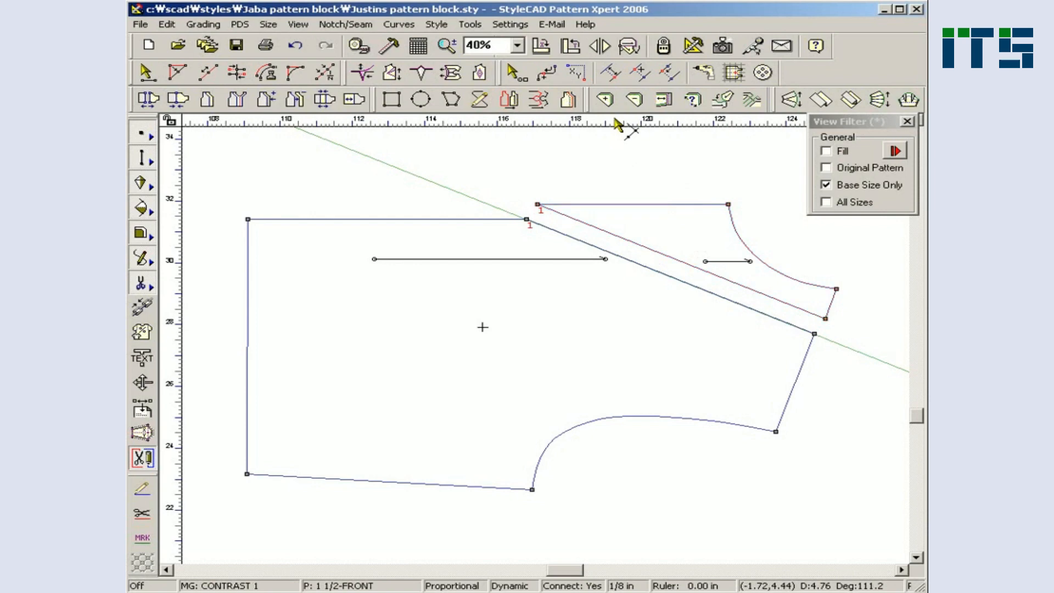
Step: Place guides along the front's shoulder seam and through its armhole end, and offset a parallel guide inward from the latter
{"action": "left_click", "coordinate": [815, 334]}
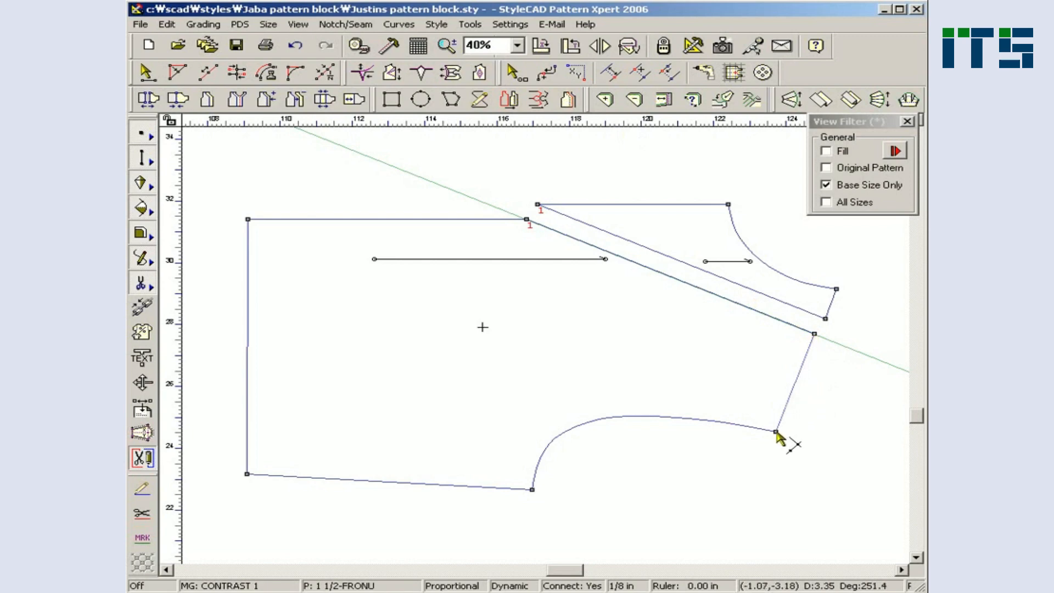
{"action": "left_click", "coordinate": [777, 433]}
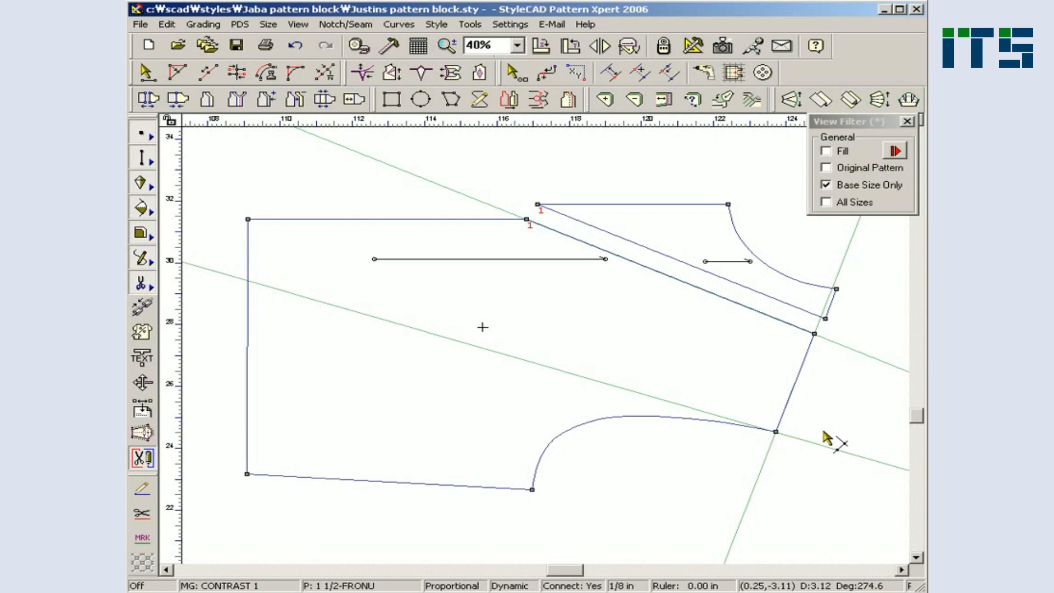
{"action": "left_click_drag", "start_coordinate": [823, 432], "coordinate": [800, 456]}
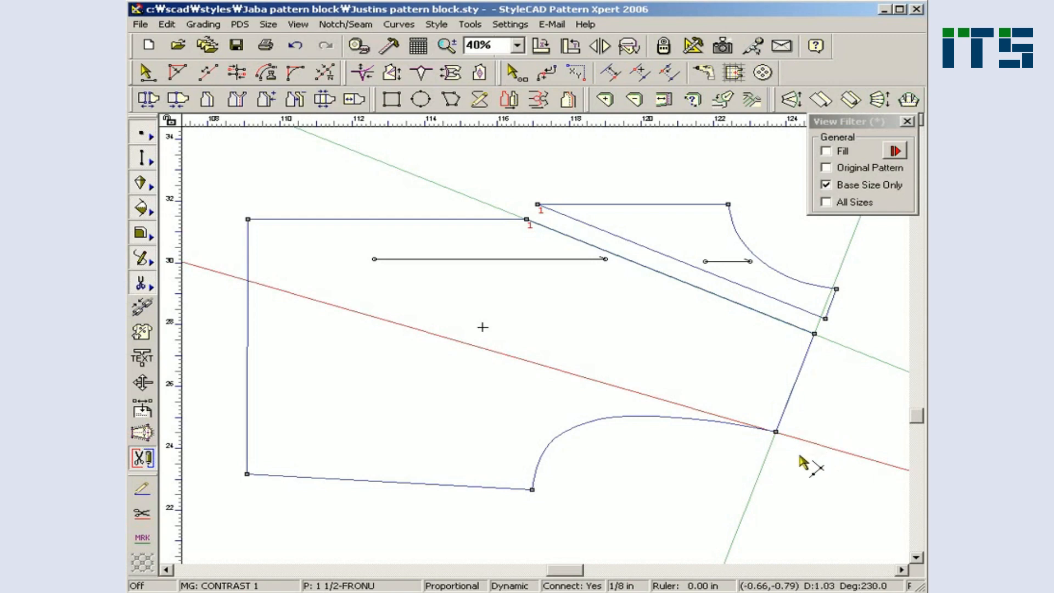
{"action": "left_click", "coordinate": [818, 422]}
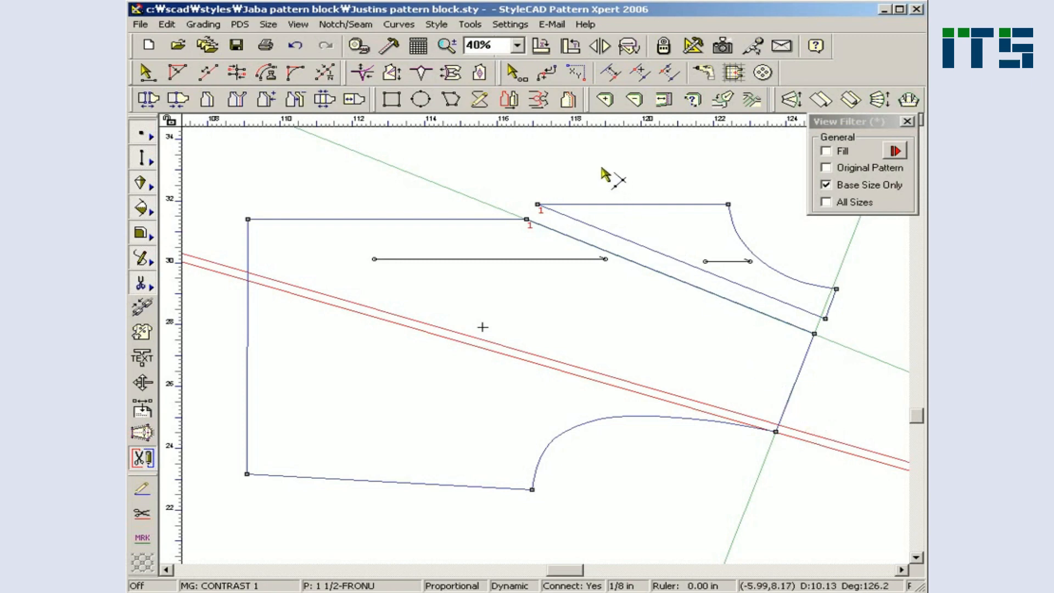
Step: Move the front's shoulder point at the armhole to where the shoulder guide meets the offset guide
{"action": "left_click", "coordinate": [518, 76]}
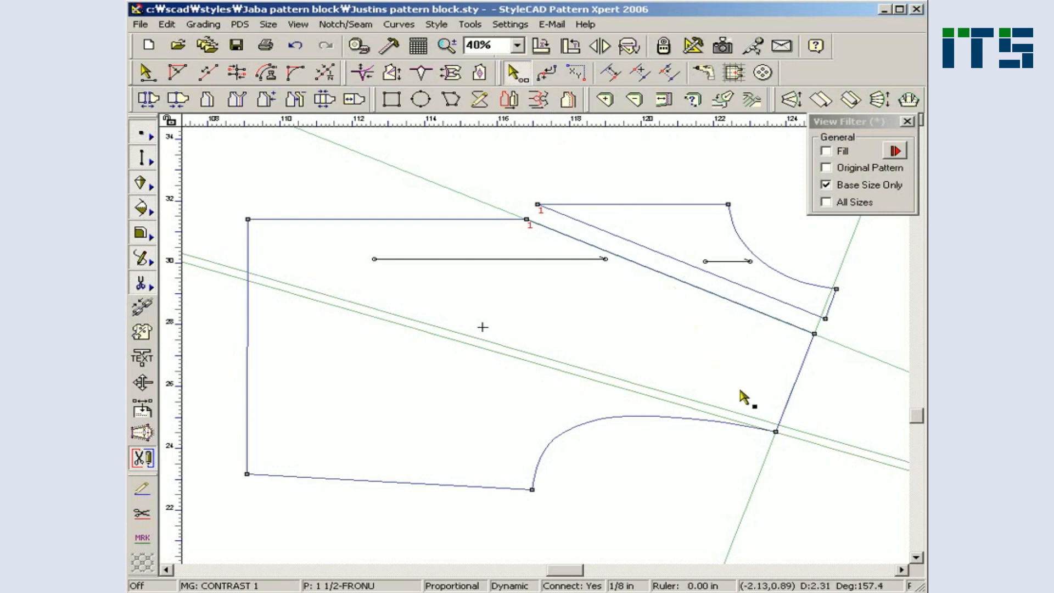
{"action": "left_click_drag", "start_coordinate": [775, 434], "coordinate": [779, 426]}
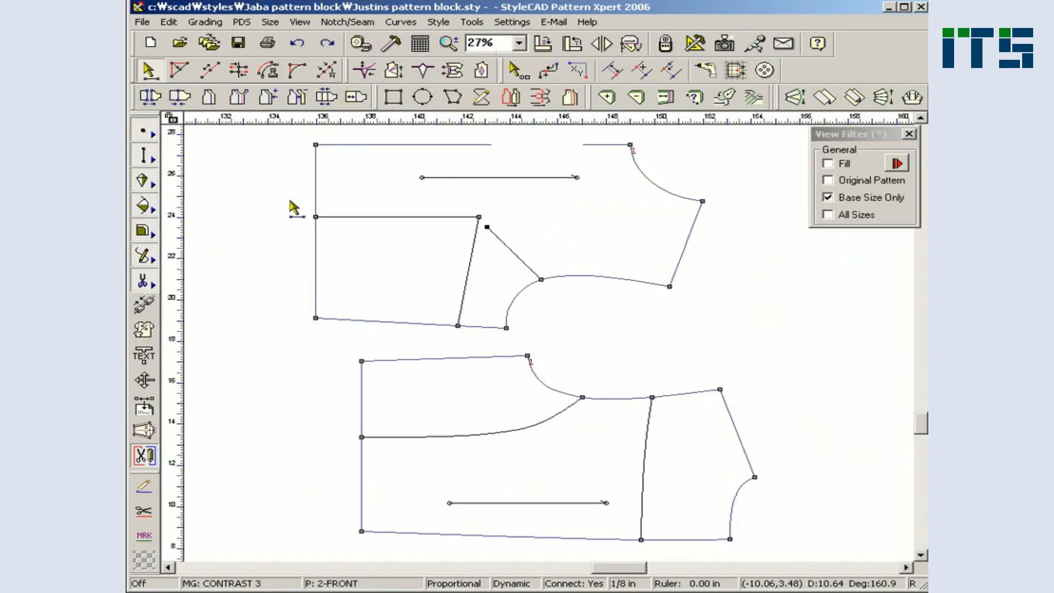
Step: Open darts about 1 inch wide on the 2-FRONT piece along the internal lines from the hem and the side seam
{"action": "left_click_drag", "start_coordinate": [290, 201], "coordinate": [368, 243]}
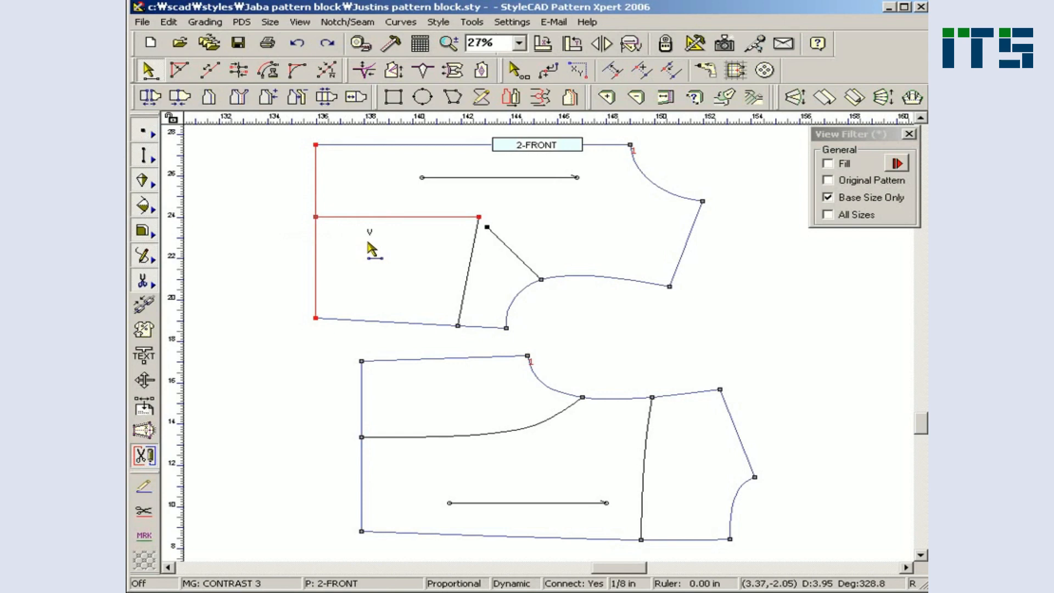
{"action": "left_click", "coordinate": [336, 224]}
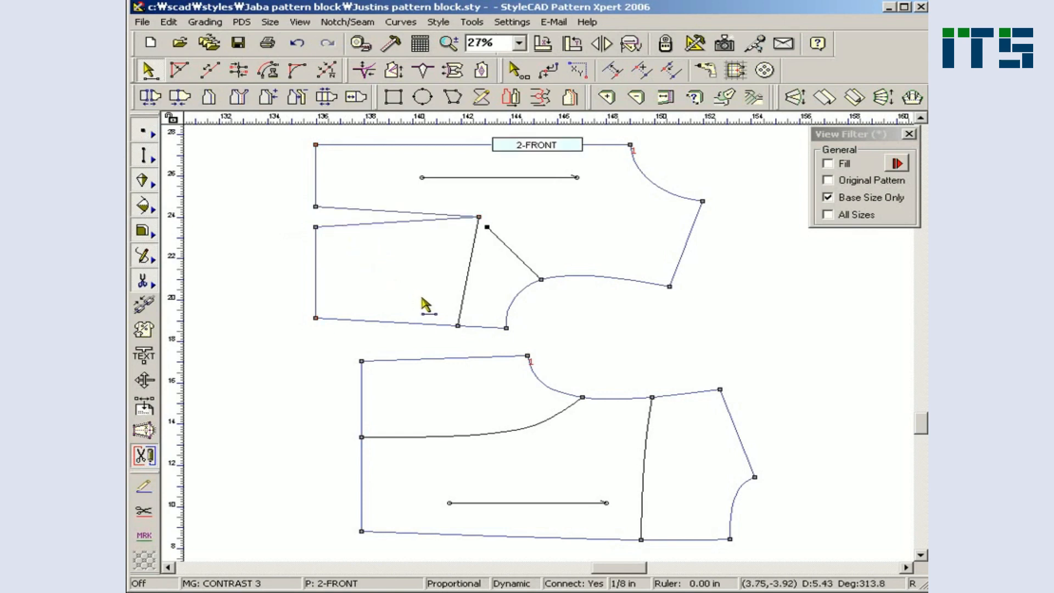
{"action": "left_click_drag", "start_coordinate": [429, 301], "coordinate": [485, 345]}
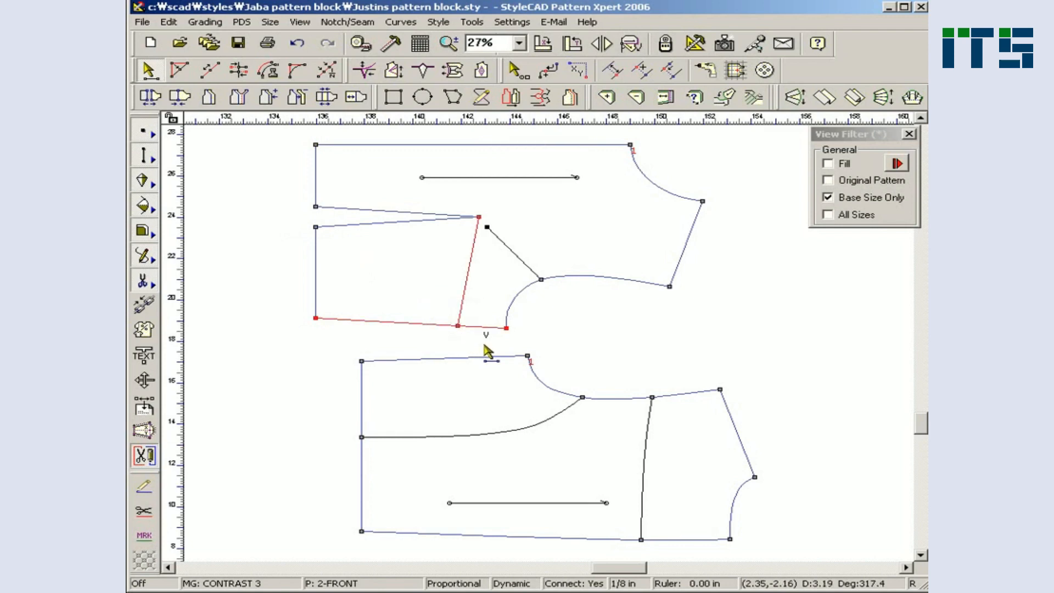
{"action": "left_click", "coordinate": [466, 311]}
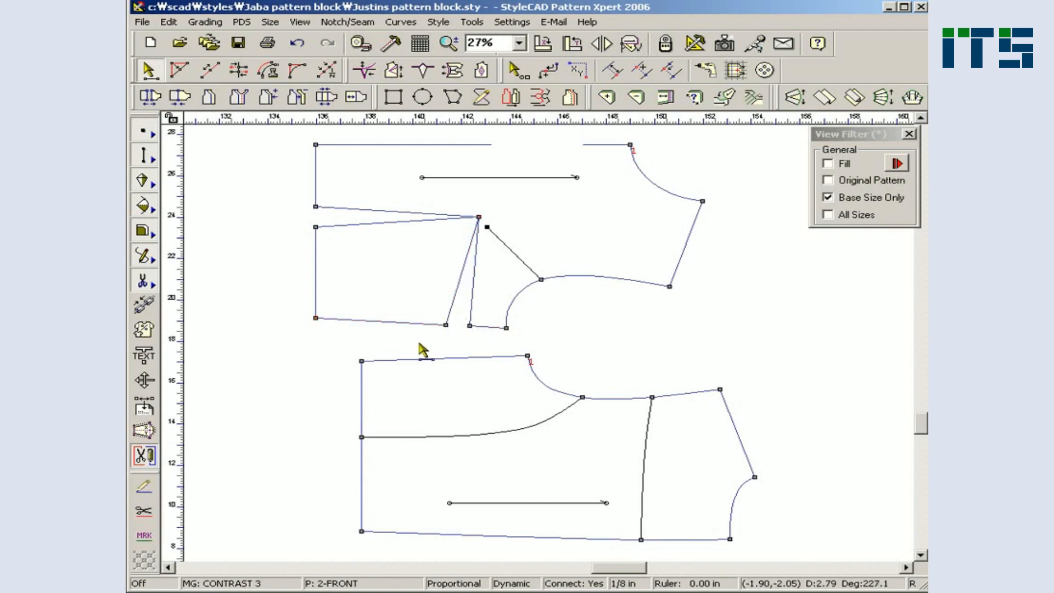
Step: On the 2-BACK piece, open a 1 inch dart at the hem along the curved line and a 0.375 inch dart at the armhole
{"action": "left_click_drag", "start_coordinate": [331, 427], "coordinate": [413, 459]}
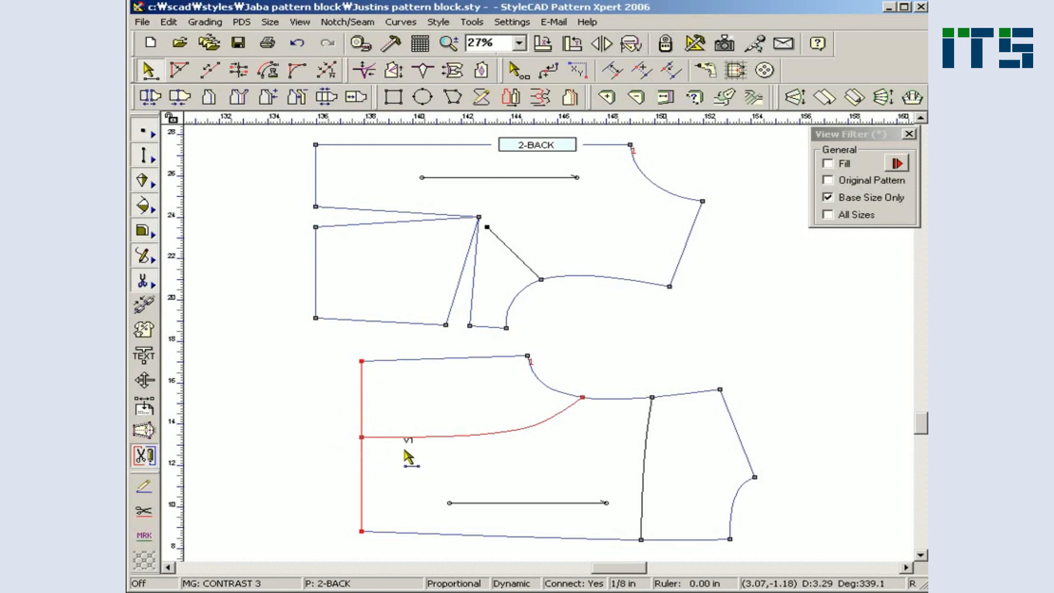
{"action": "left_click", "coordinate": [388, 438]}
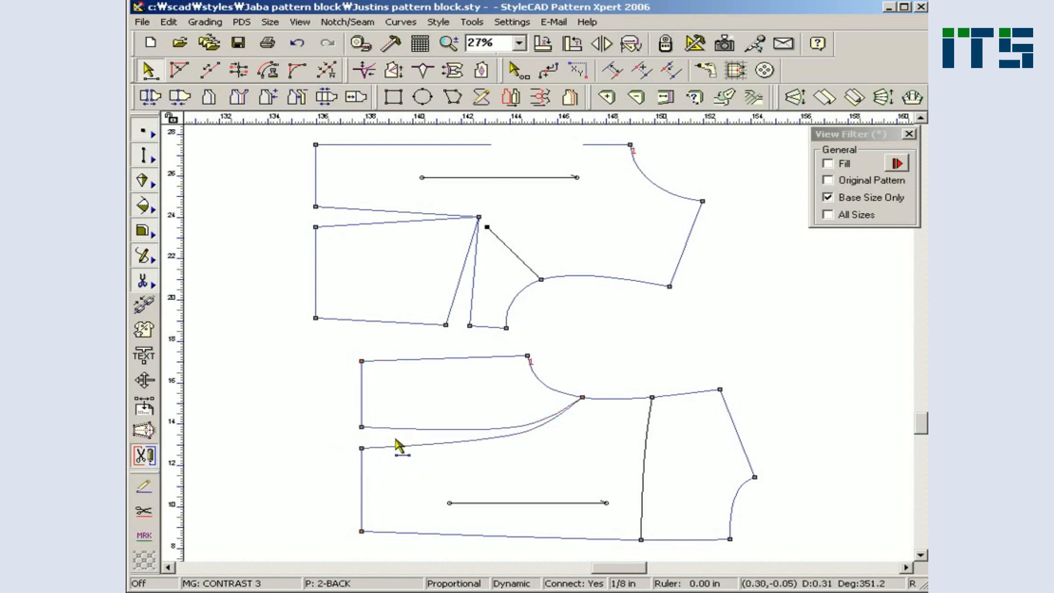
{"action": "left_click_drag", "start_coordinate": [626, 379], "coordinate": [679, 449]}
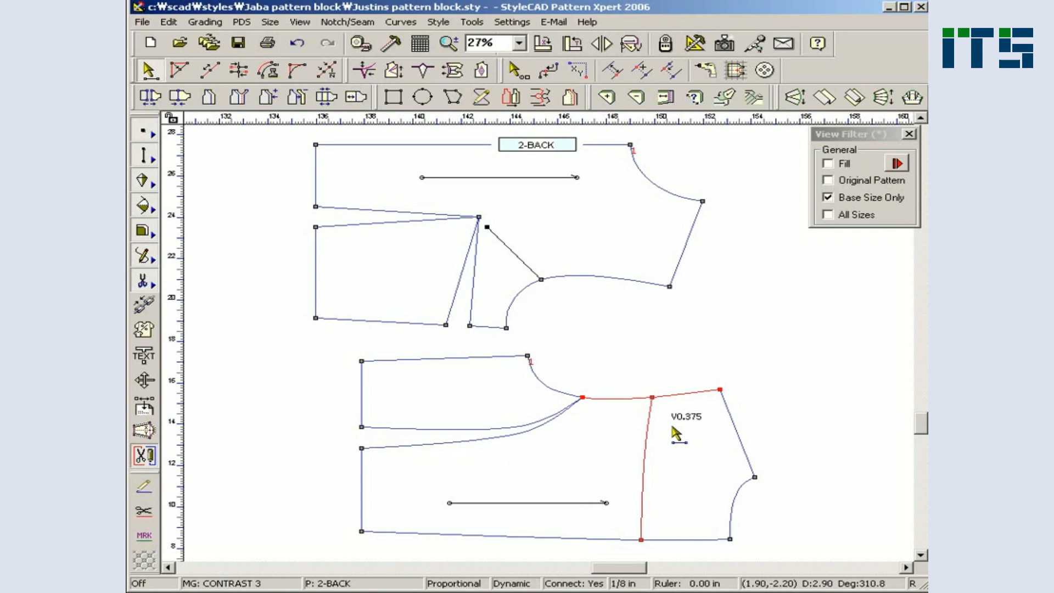
{"action": "left_click", "coordinate": [650, 429]}
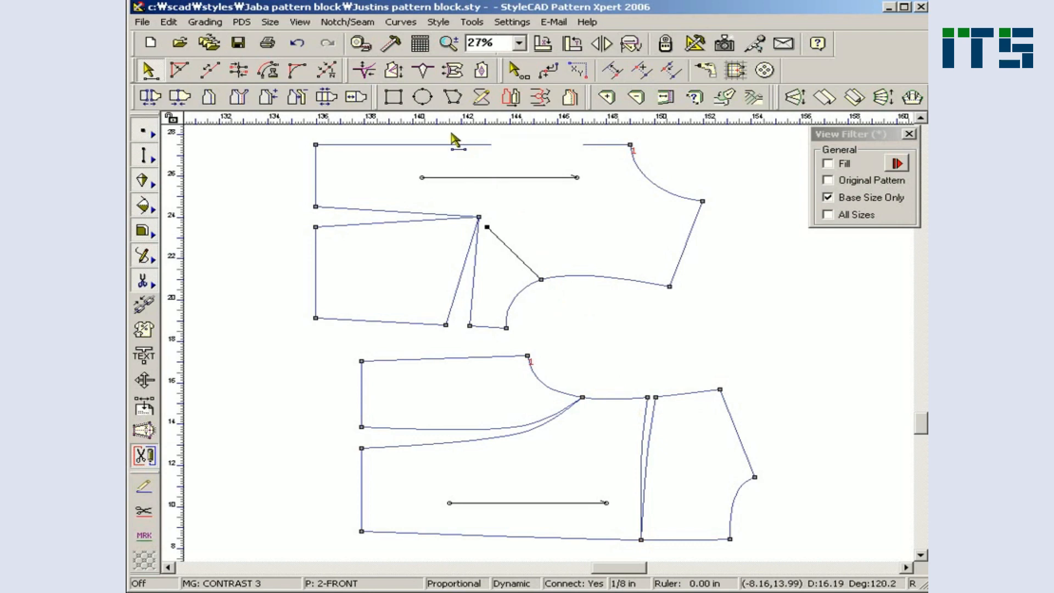
Step: Transfer the whole hem dart of the 2-FRONT piece into its side seam dart
{"action": "left_click", "coordinate": [394, 72]}
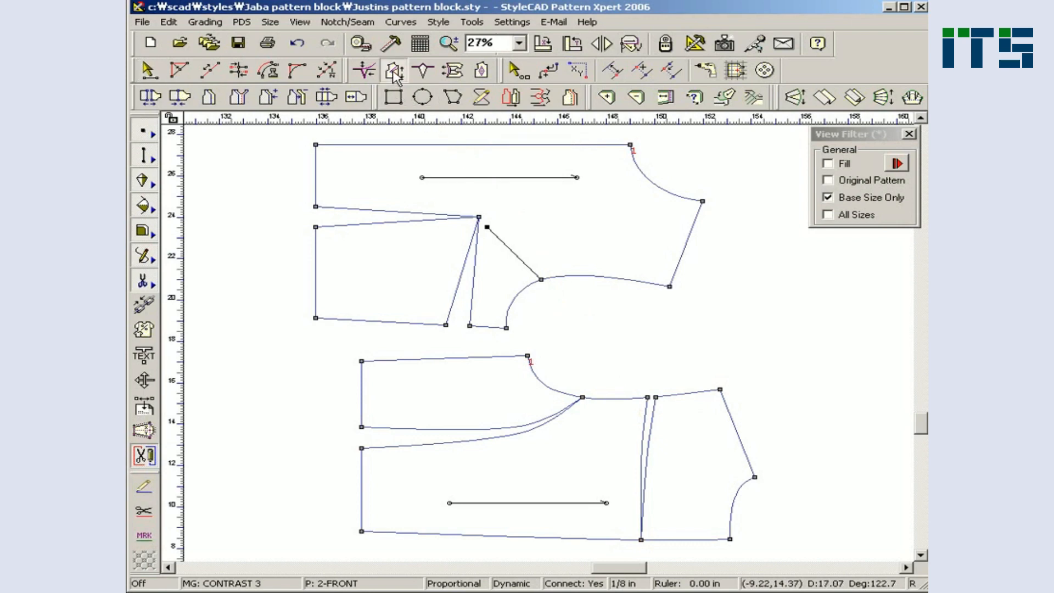
{"action": "left_click_drag", "start_coordinate": [376, 189], "coordinate": [493, 313]}
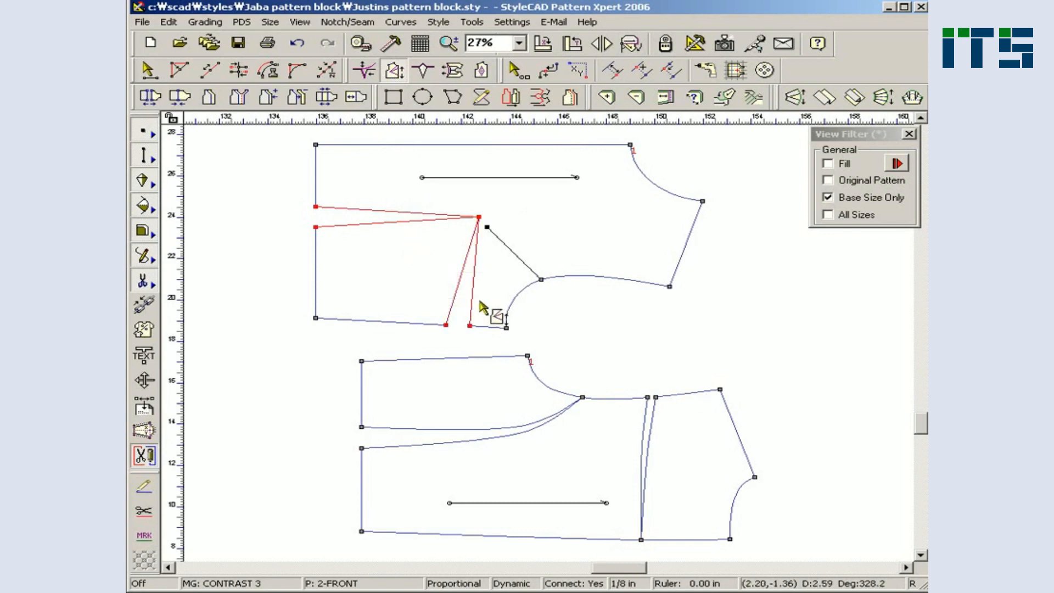
{"action": "left_click", "coordinate": [337, 227]}
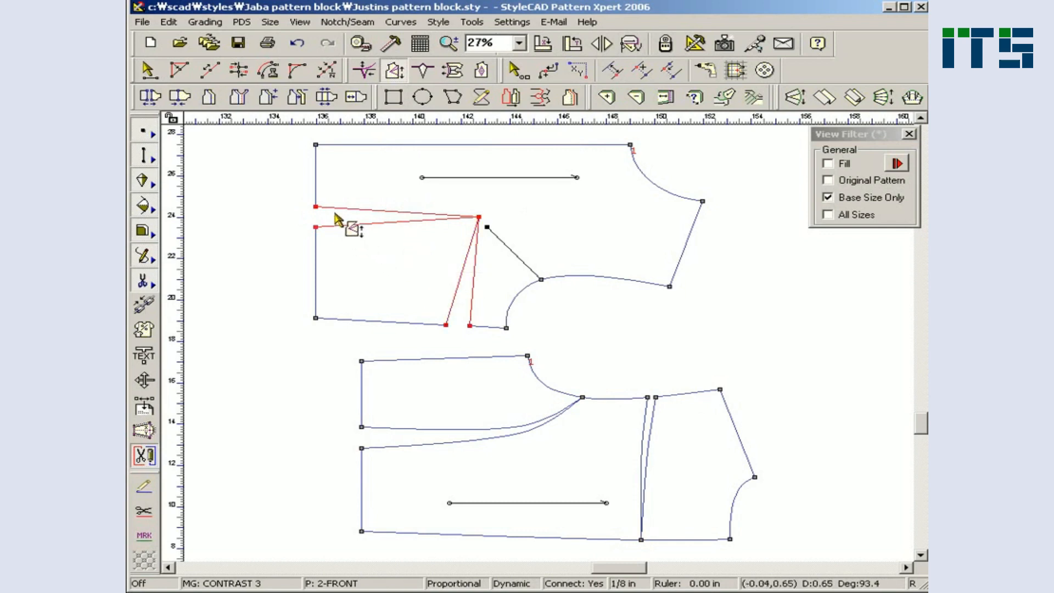
{"action": "left_click", "coordinate": [335, 209]}
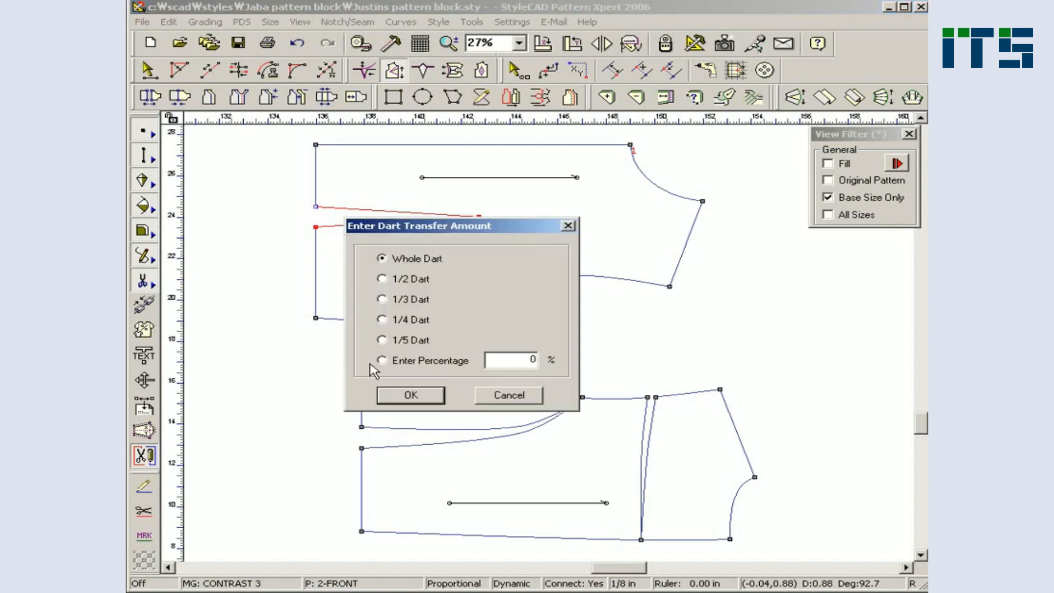
{"action": "left_click", "coordinate": [397, 398]}
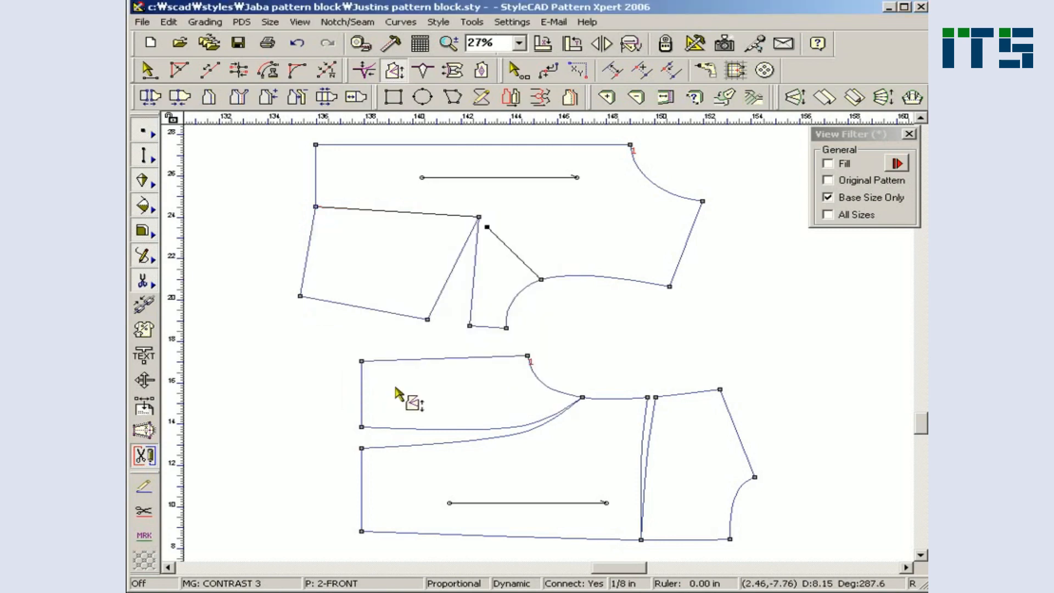
Step: Transfer the whole side seam dart of the front into a new dart along the armhole line
{"action": "left_click_drag", "start_coordinate": [455, 259], "coordinate": [537, 270]}
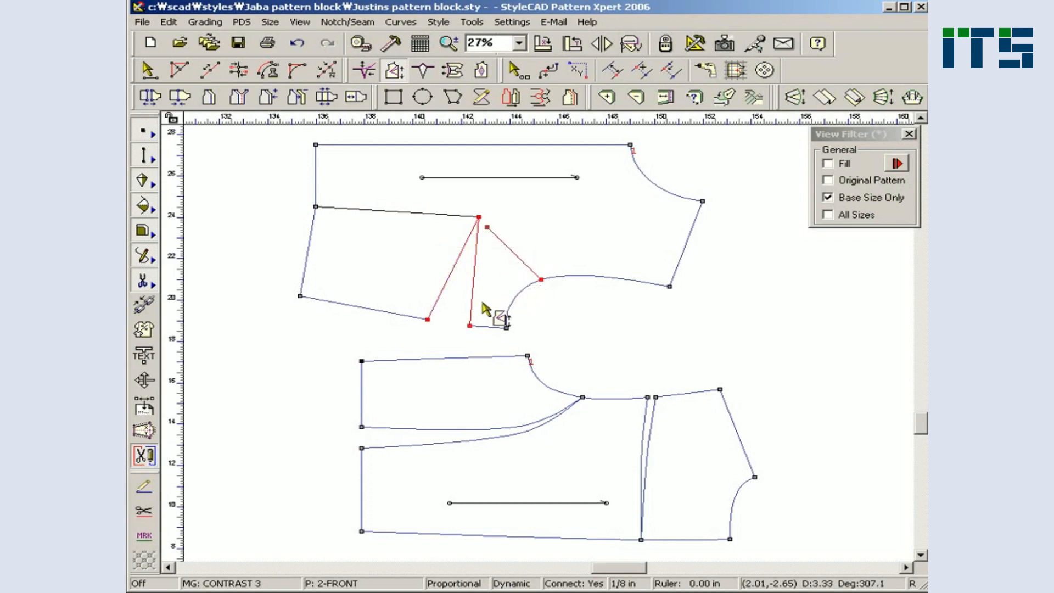
{"action": "left_click", "coordinate": [436, 307]}
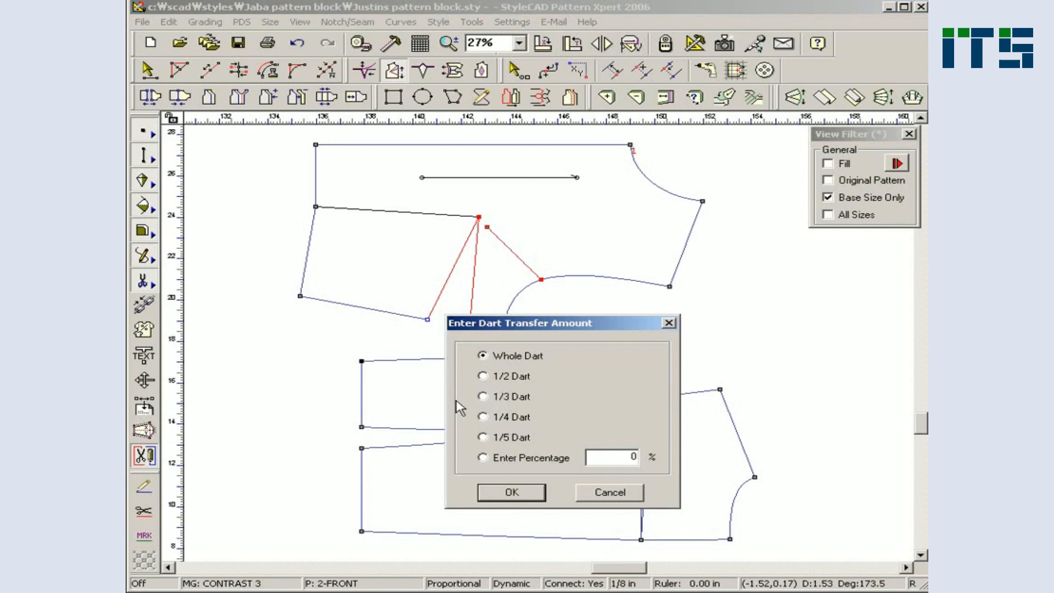
{"action": "left_click", "coordinate": [512, 494]}
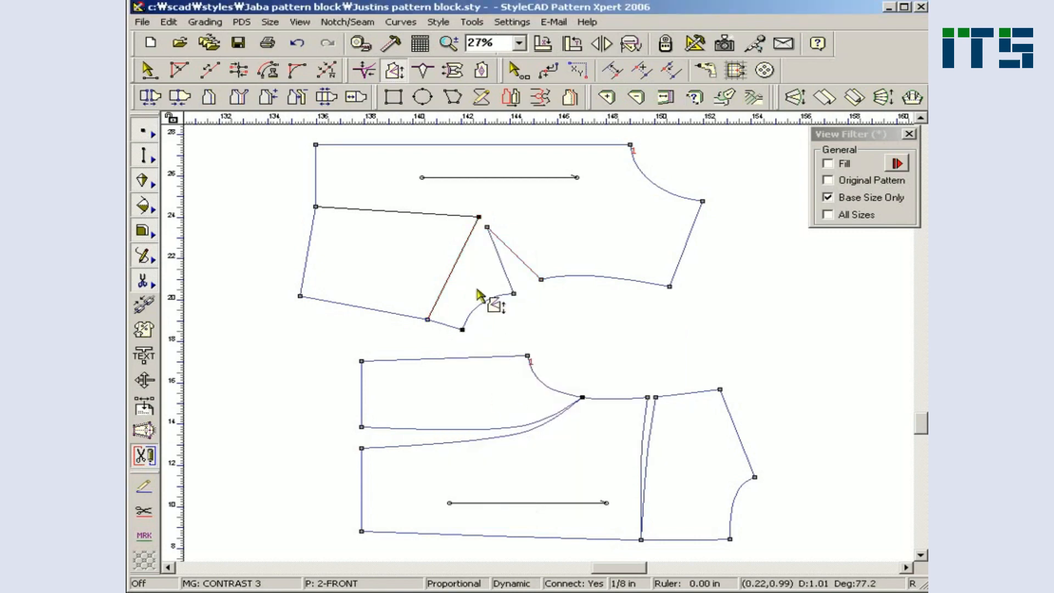
Step: Try capping the front's armhole dart with a straight, centred cap and undo it
{"action": "left_click", "coordinate": [424, 71]}
{"action": "left_click_drag", "start_coordinate": [479, 248], "coordinate": [541, 281]}
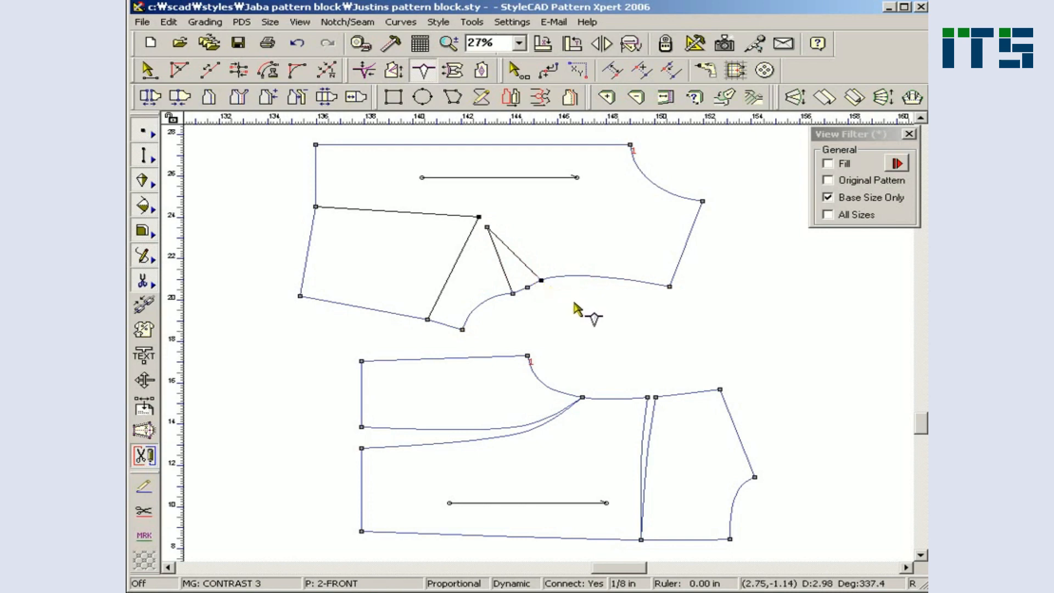
{"action": "key", "text": "ctrl+z"}
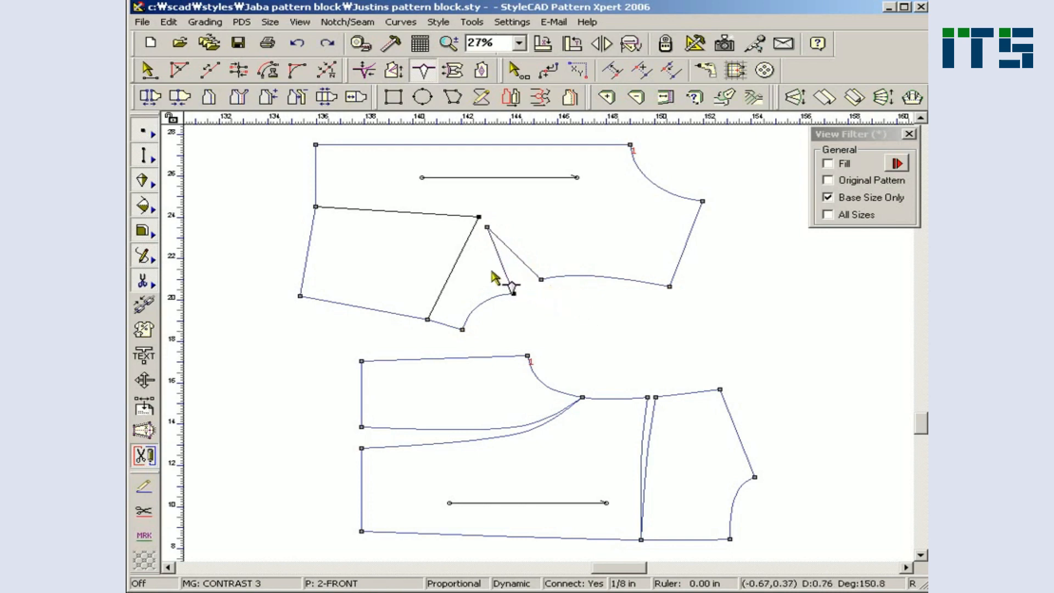
Step: Cap the front's armhole dart with a folded shape, using the dart leg nearer the side seam as reference
{"action": "left_click_drag", "start_coordinate": [482, 258], "coordinate": [566, 314]}
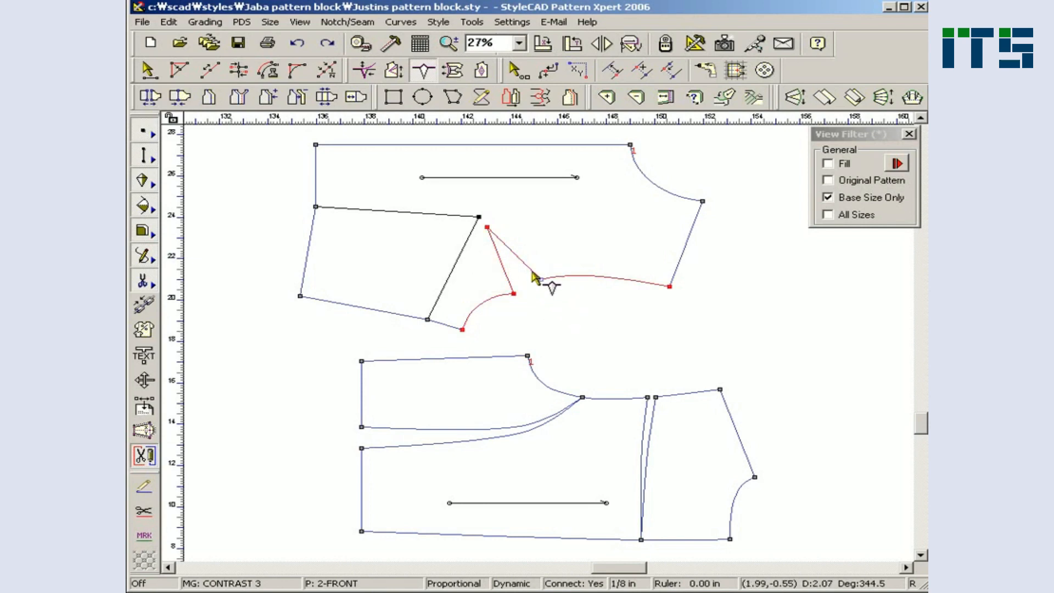
{"action": "left_click", "coordinate": [513, 292]}
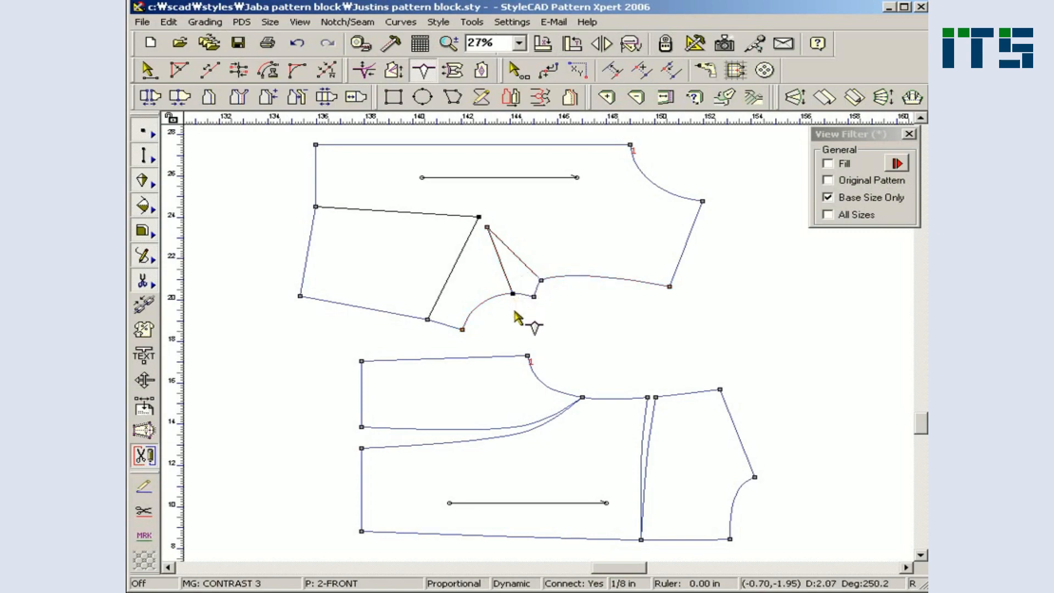